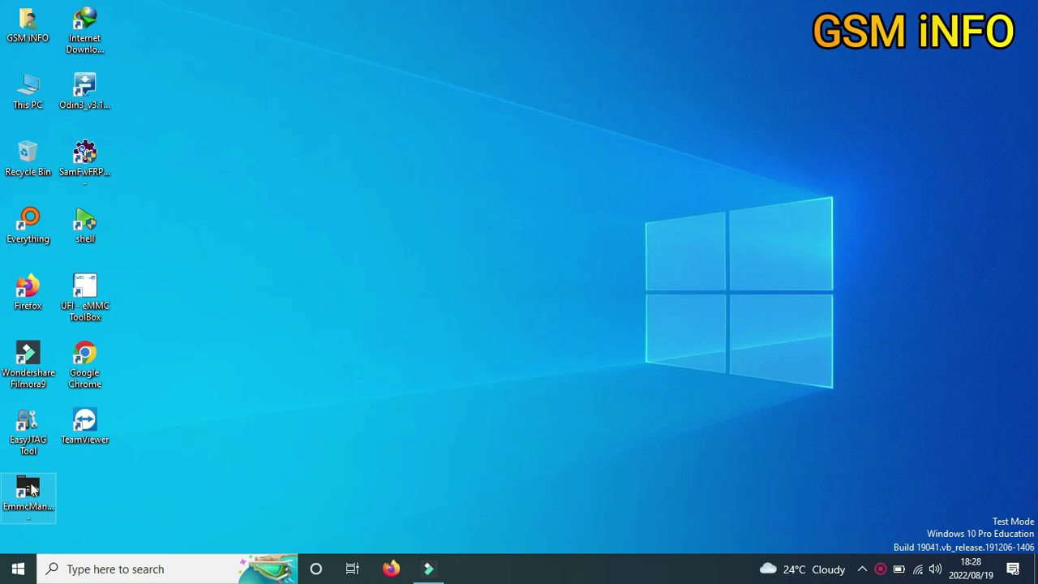
Step: Open the EMMC File Manager, set the EMMC clock to 42 MHz and connect to the EasyJtag box
left_click(29, 491)
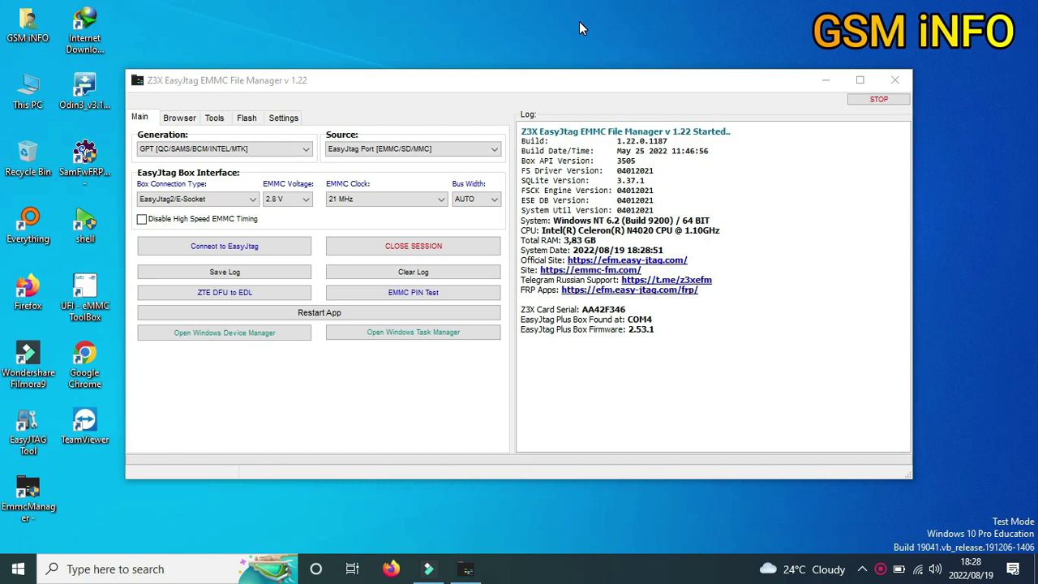
left_click(369, 203)
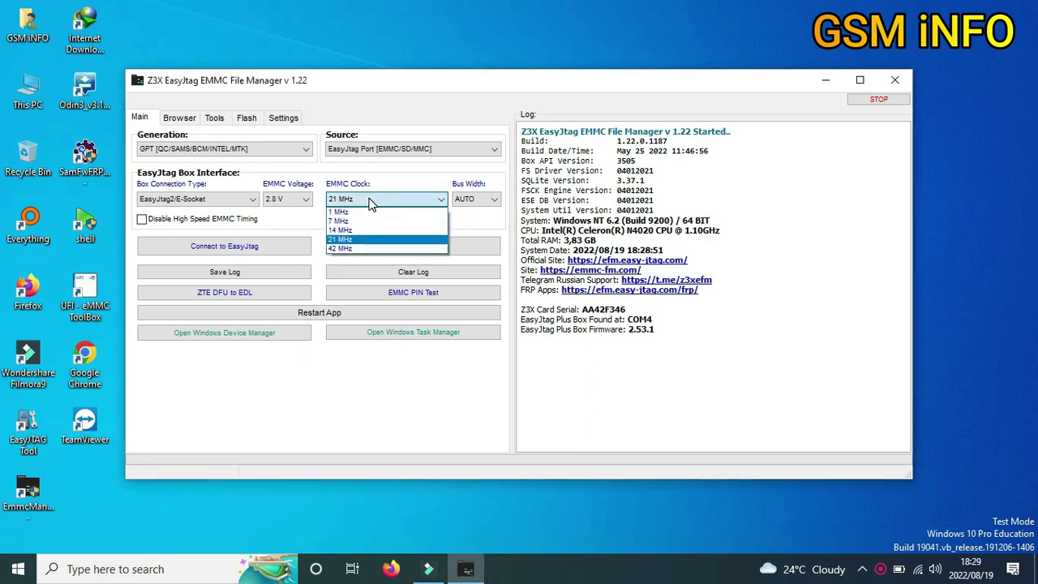
left_click(340, 248)
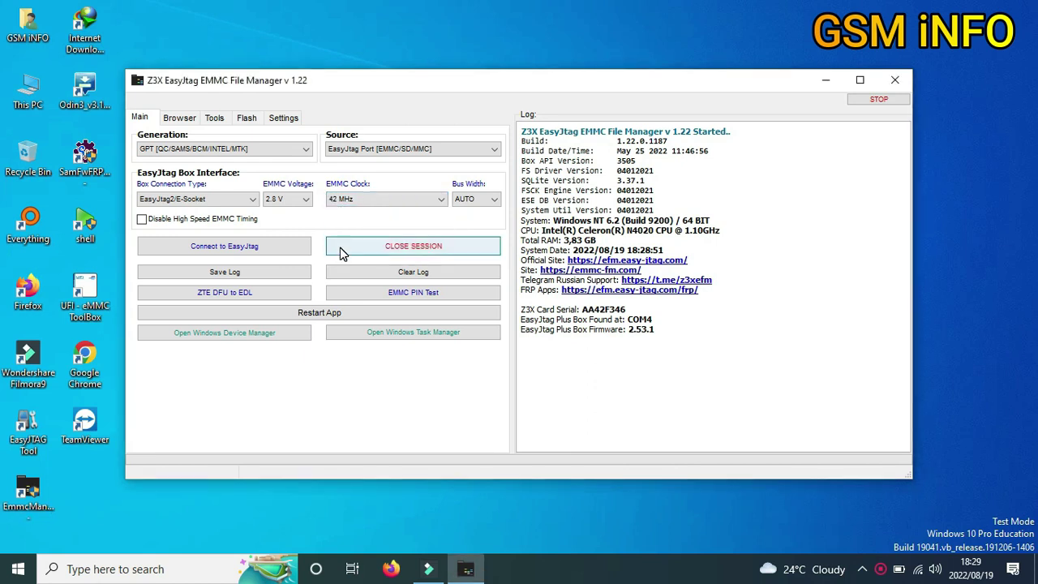
left_click(247, 252)
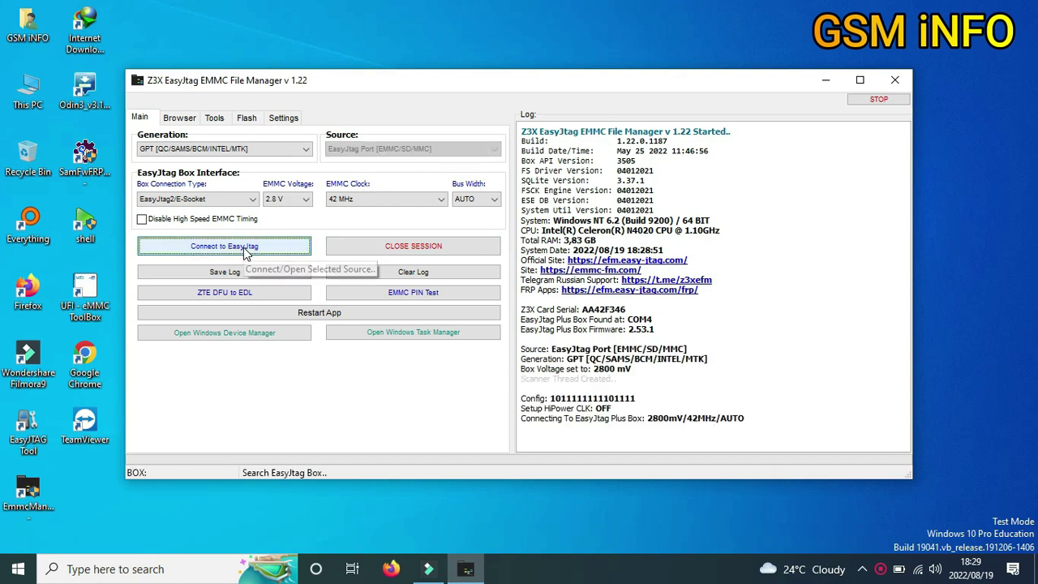
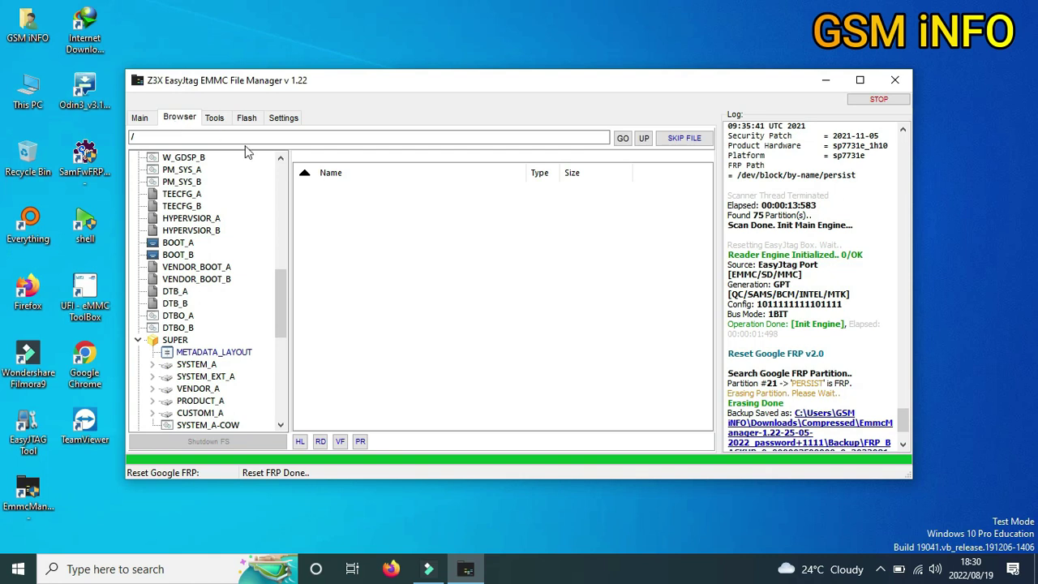
Step: Create a subfolder named c inside Nokia C1 2nd Edition eMMC Samsung in Documents as the destination for the partition backup
right_click(252, 221)
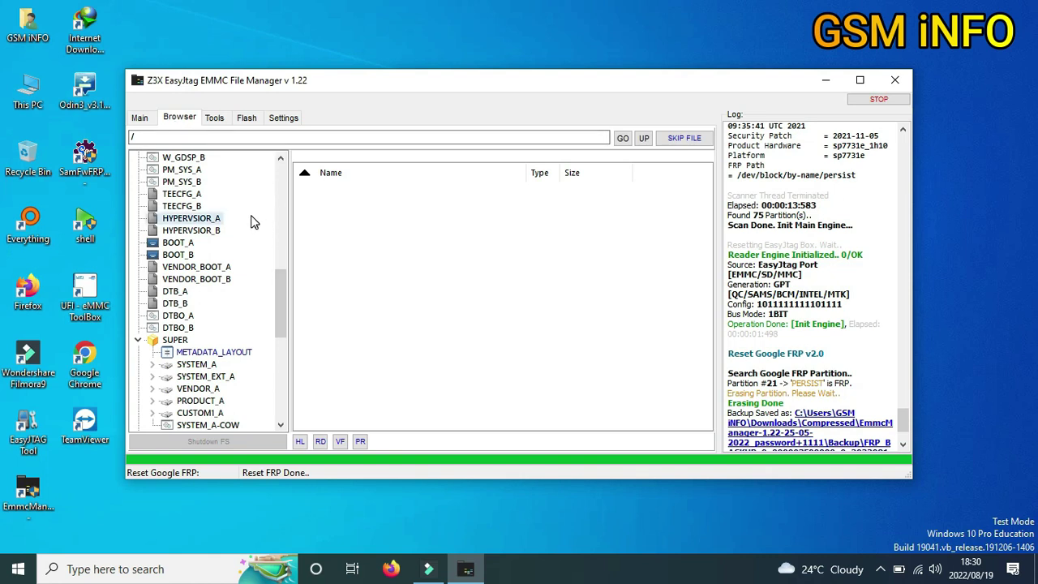
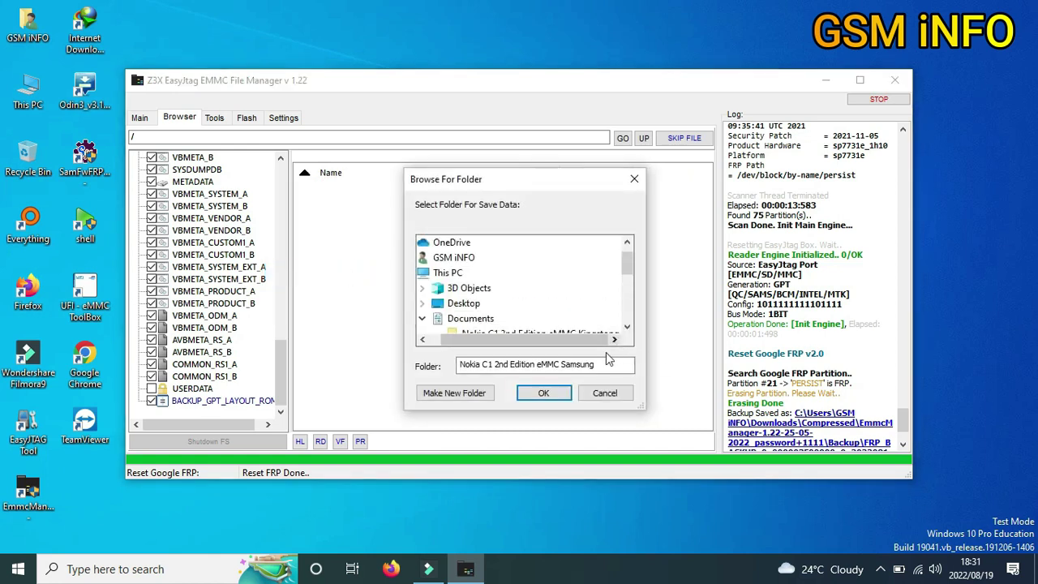
left_click(422, 339)
left_click(628, 327)
left_click(628, 327)
left_click(628, 327)
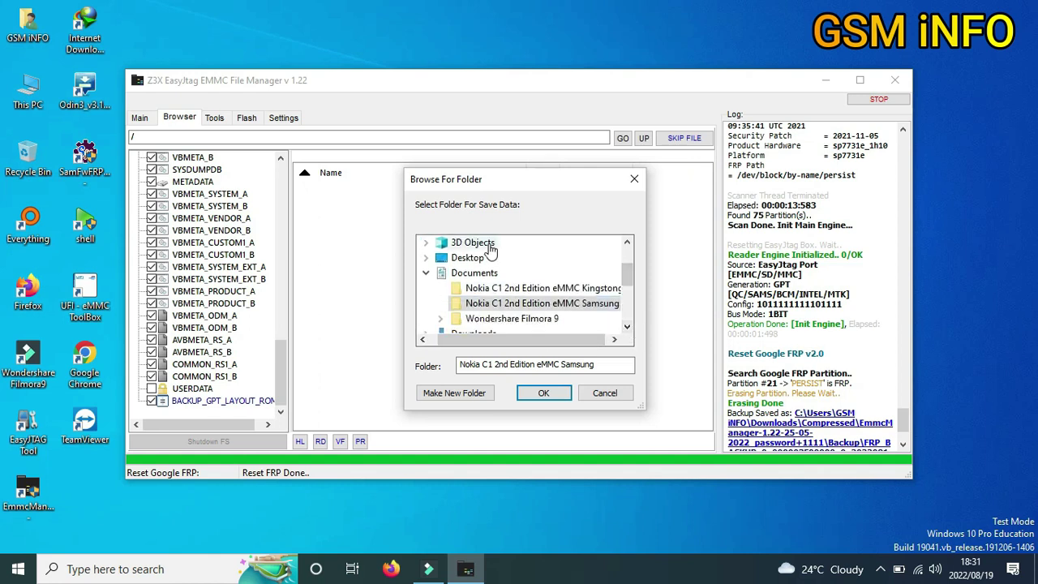
left_click(476, 393)
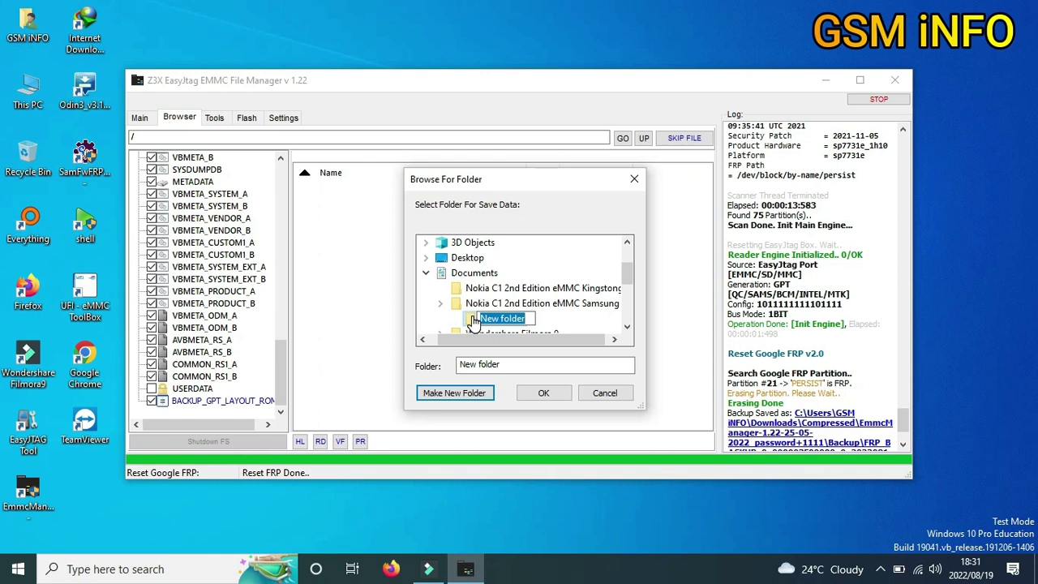
type("c")
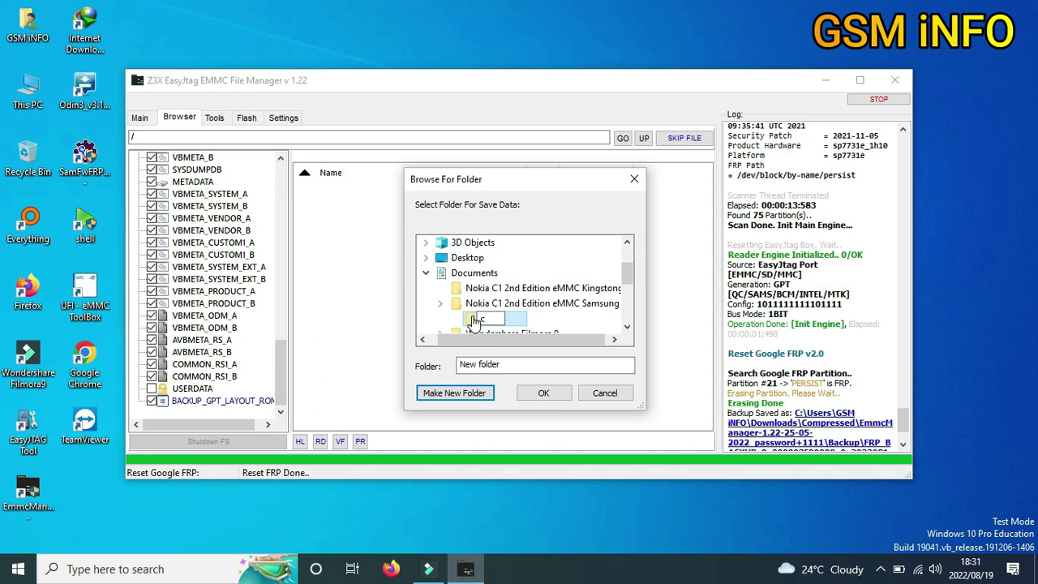
key("Return")
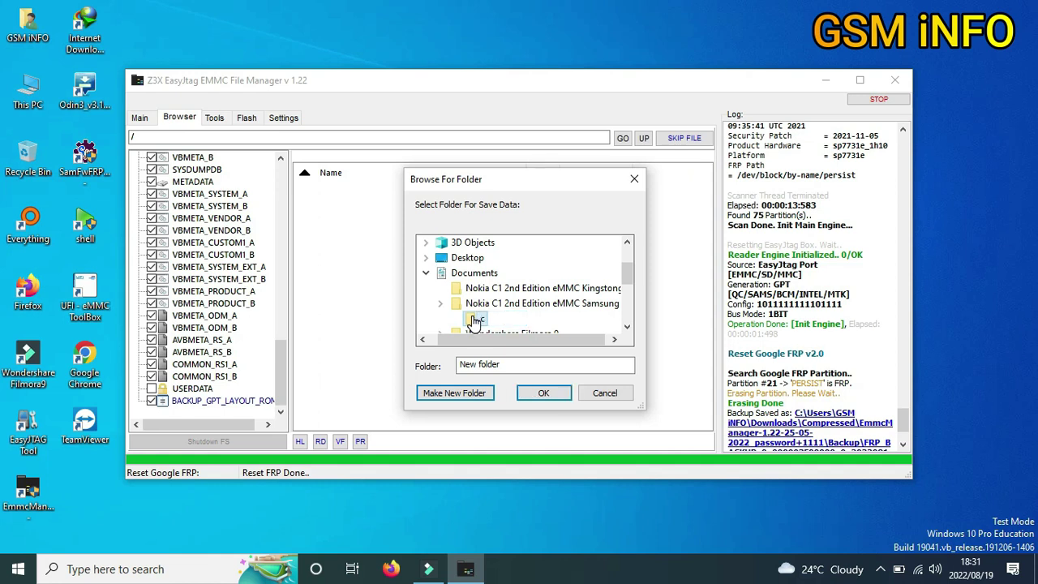
Step: Rename the new backup folder to C10 P and read the ticked partitions into it
right_click(484, 318)
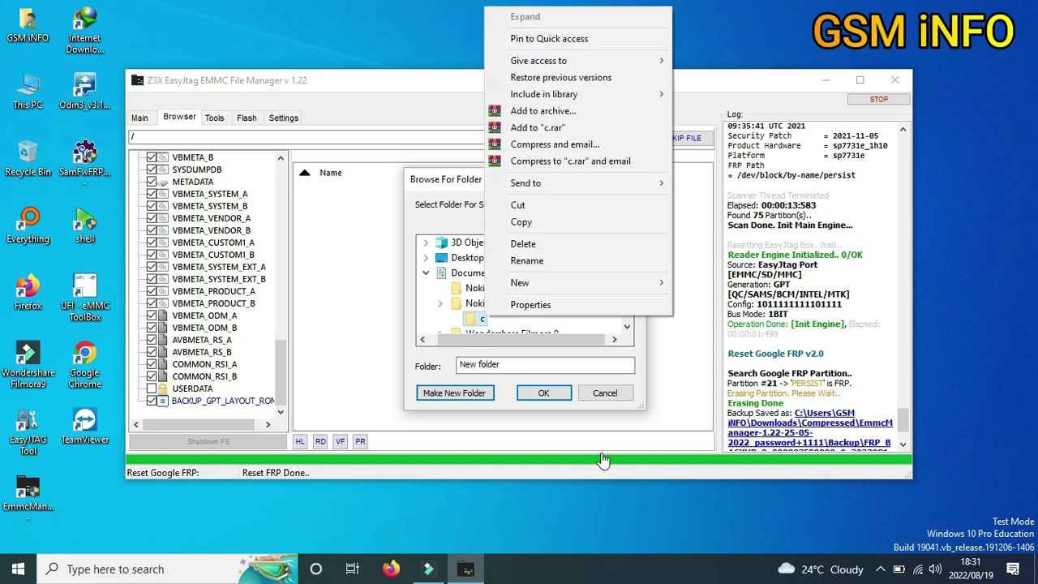
left_click(564, 268)
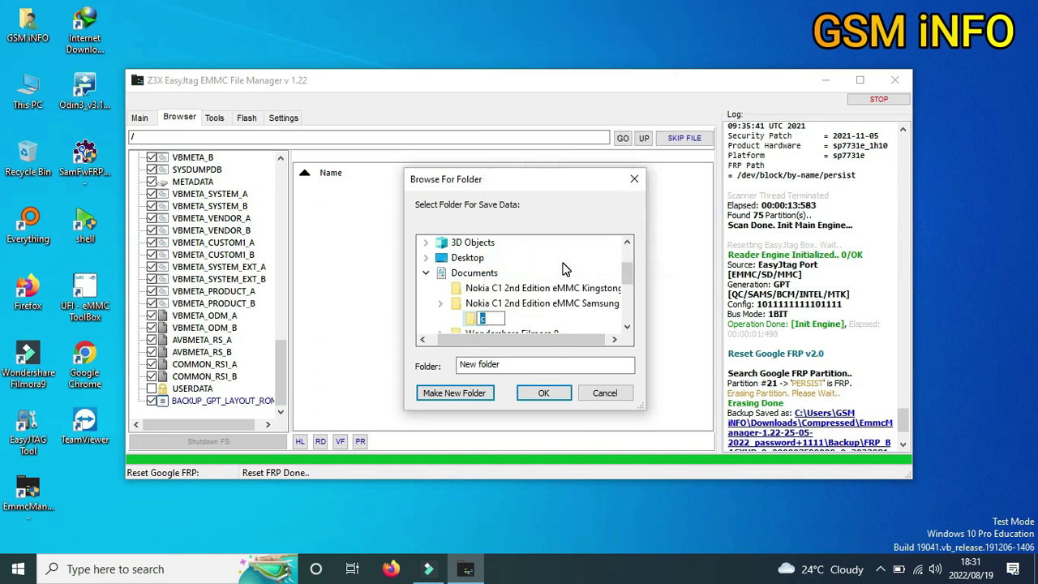
type("C10 P")
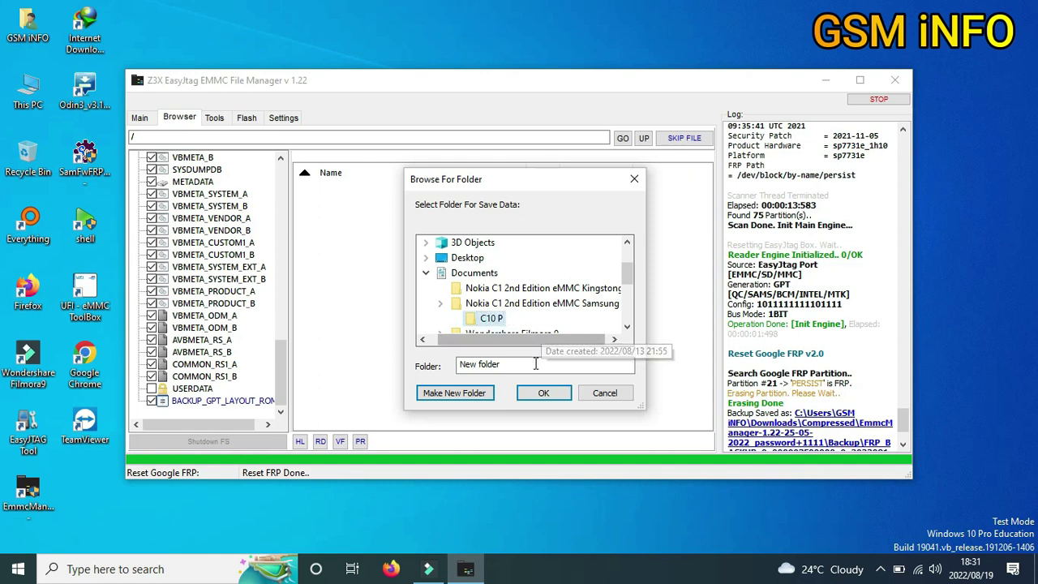
left_click(543, 392)
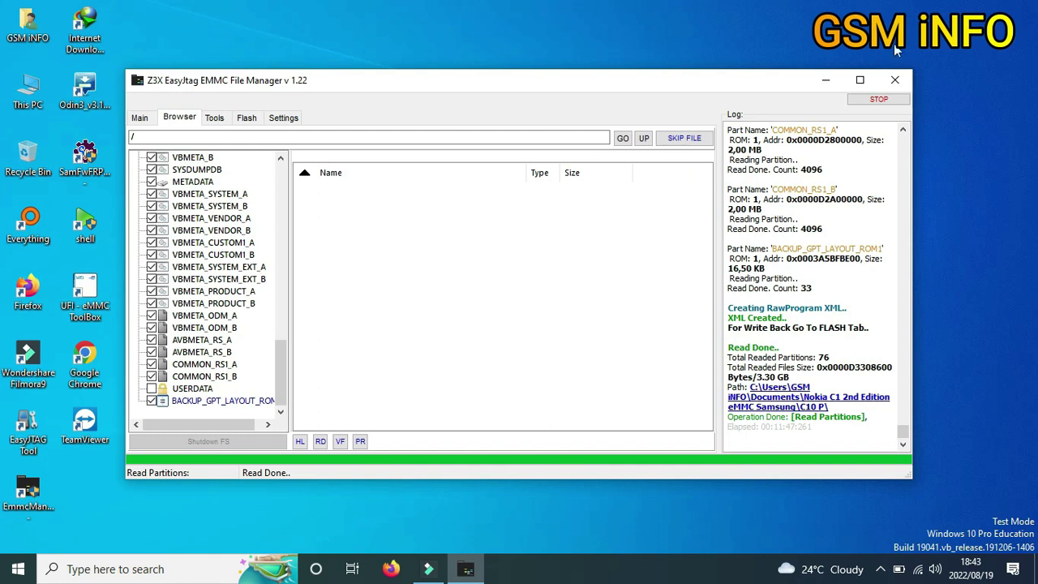
Step: Close the EMMC File Manager and launch the EasyJTAG Tool
left_click(895, 89)
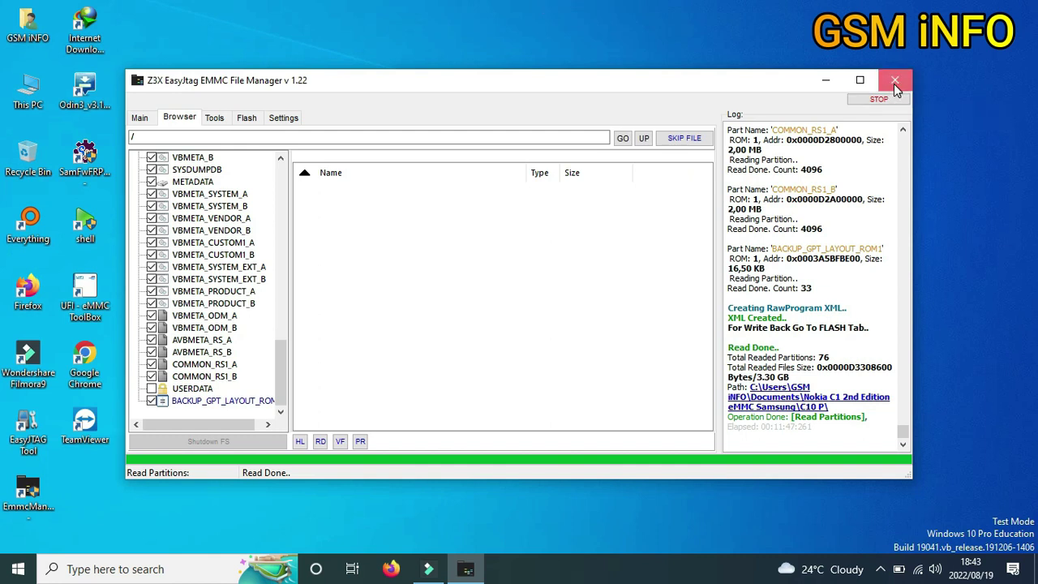
left_click(896, 89)
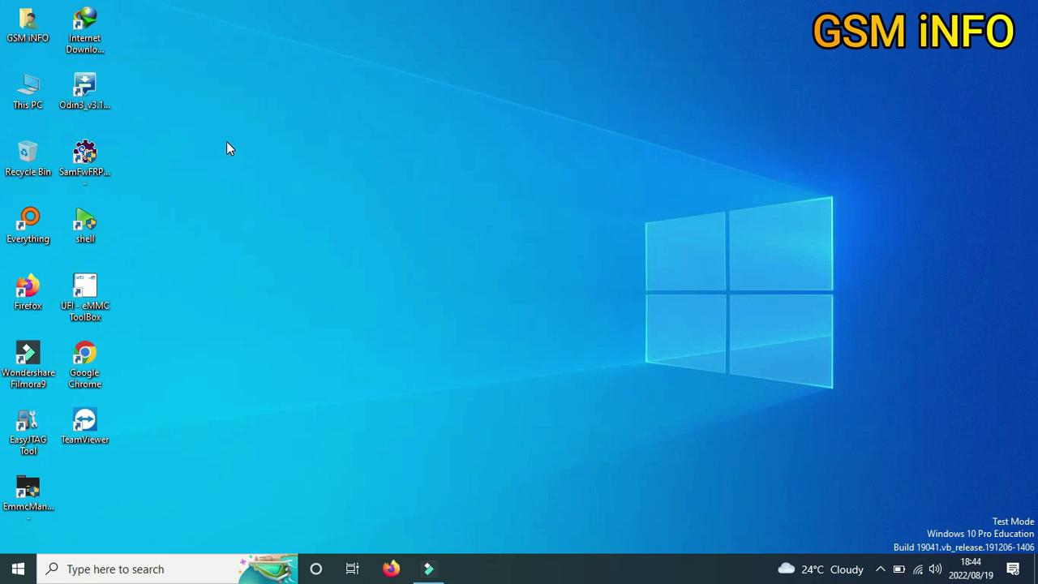
double_click(28, 431)
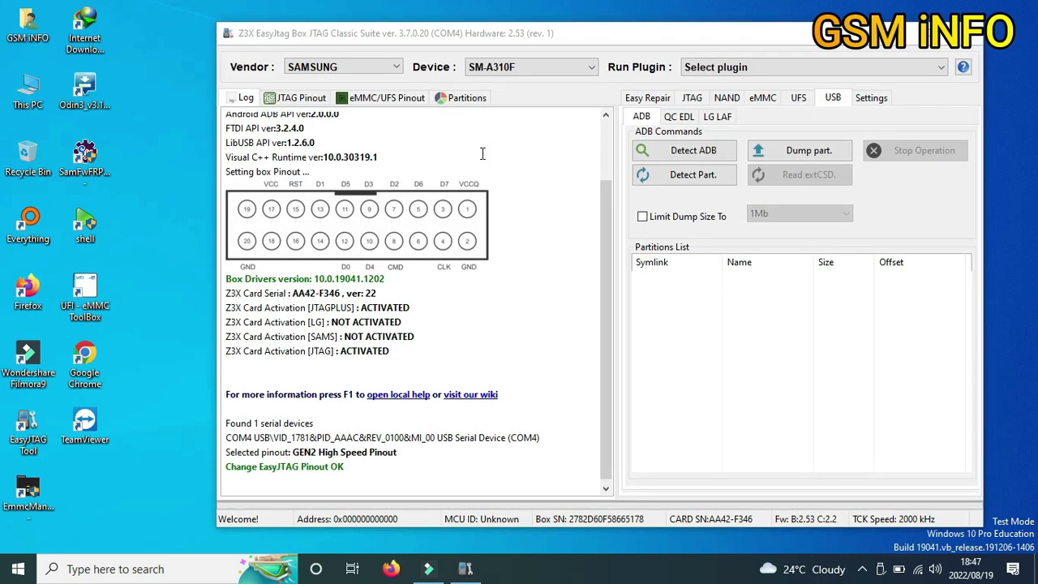
Step: Set the eMMC bus width to 1-Bit SDR and detect the connected eMMC chip
left_click(762, 98)
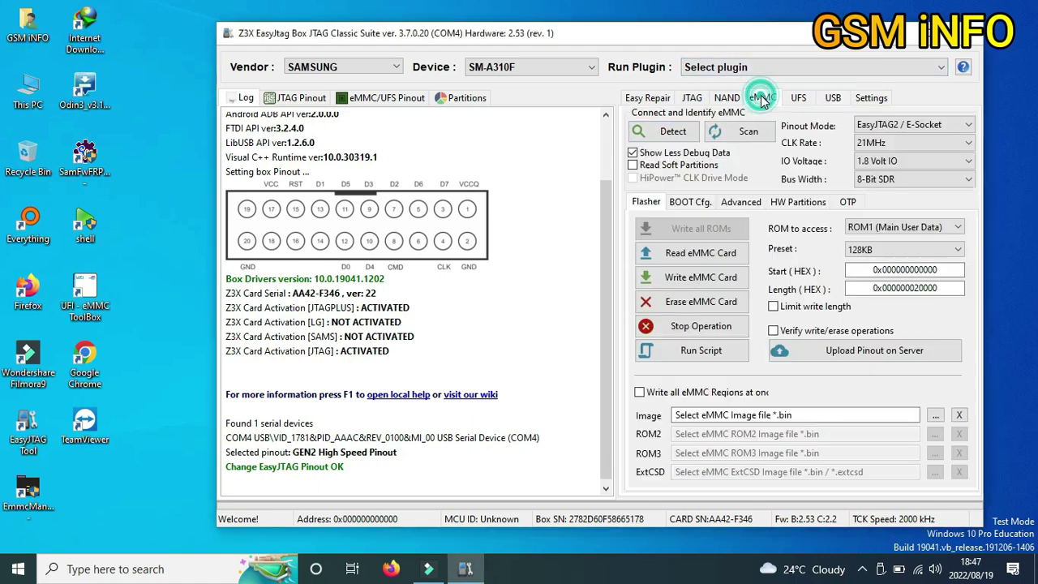
left_click(888, 178)
left_click(880, 190)
left_click(669, 134)
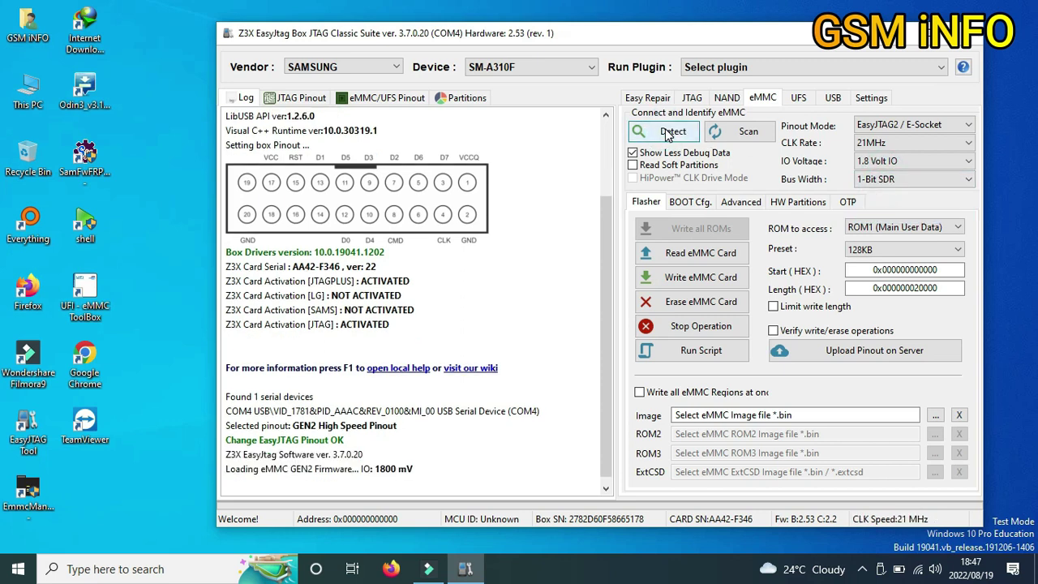
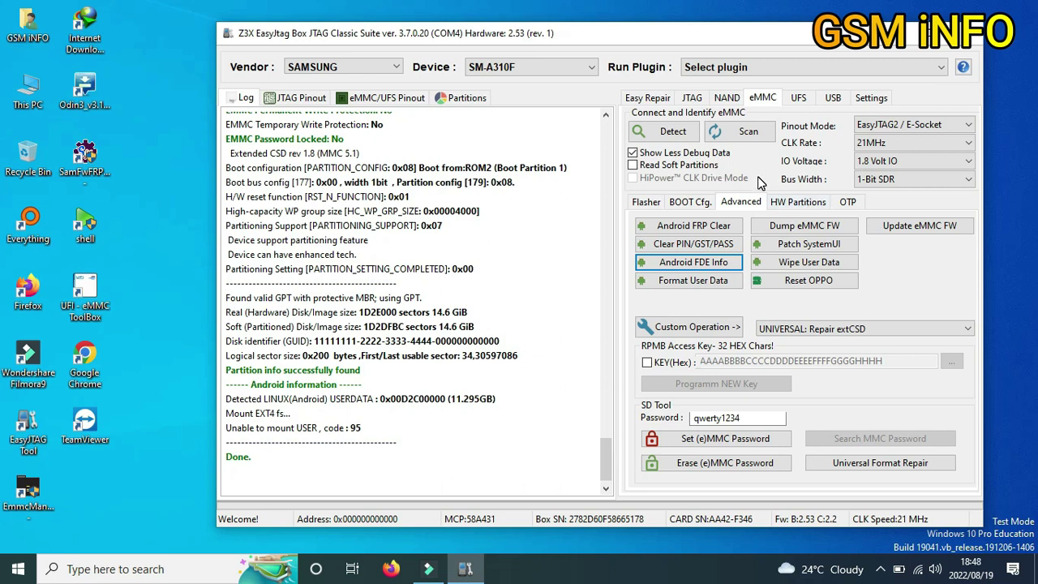
Step: Set the eMMC CLK rate to 42MHz and detect the chip again
left_click(907, 143)
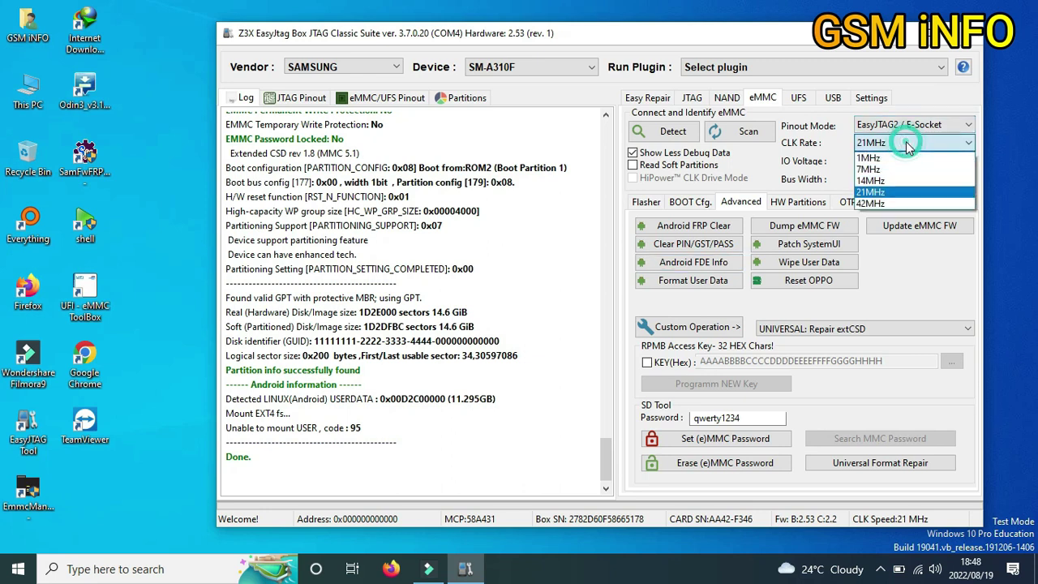
left_click(906, 141)
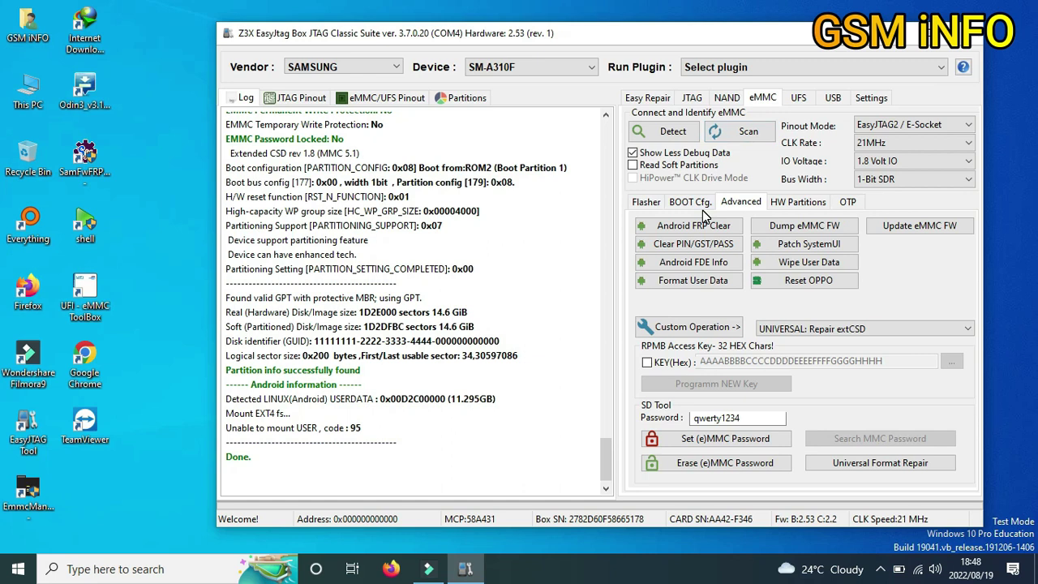
left_click(880, 143)
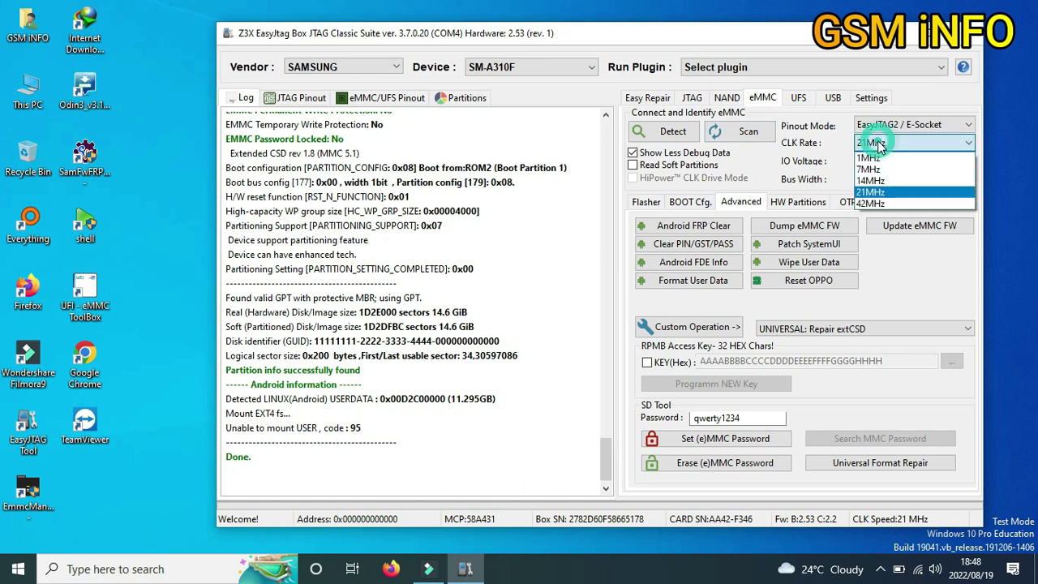
left_click(880, 207)
left_click(673, 134)
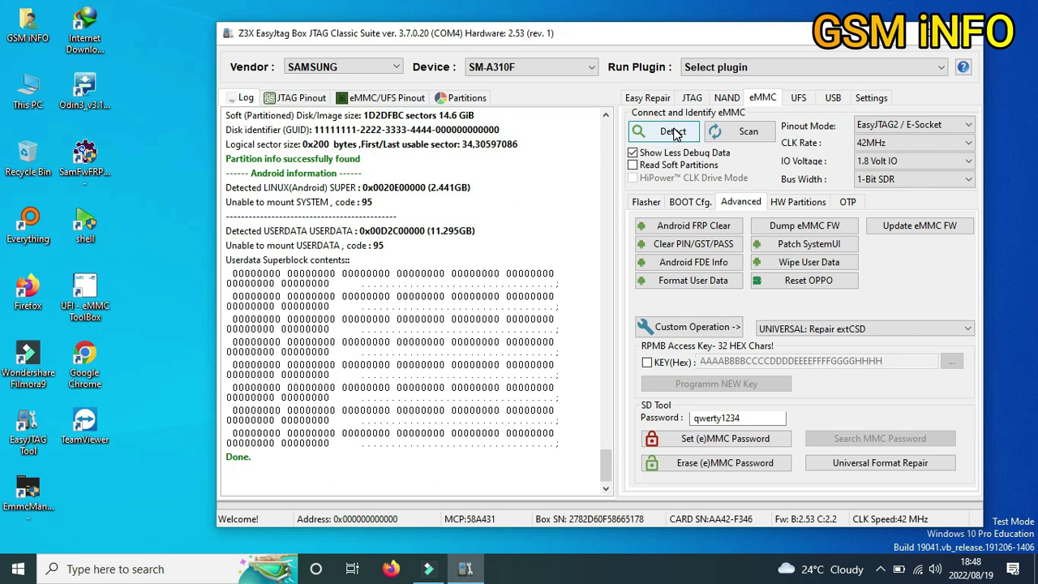
Step: Enable writing all eMMC regions at once in the flasher settings and open the file browser for the ROM1 image
left_click(642, 202)
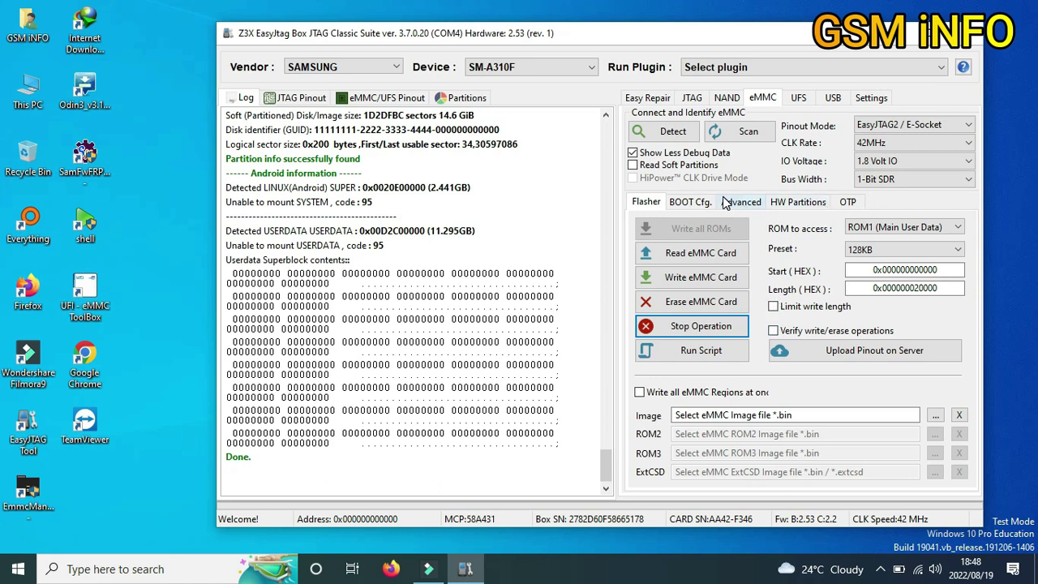
left_click(684, 390)
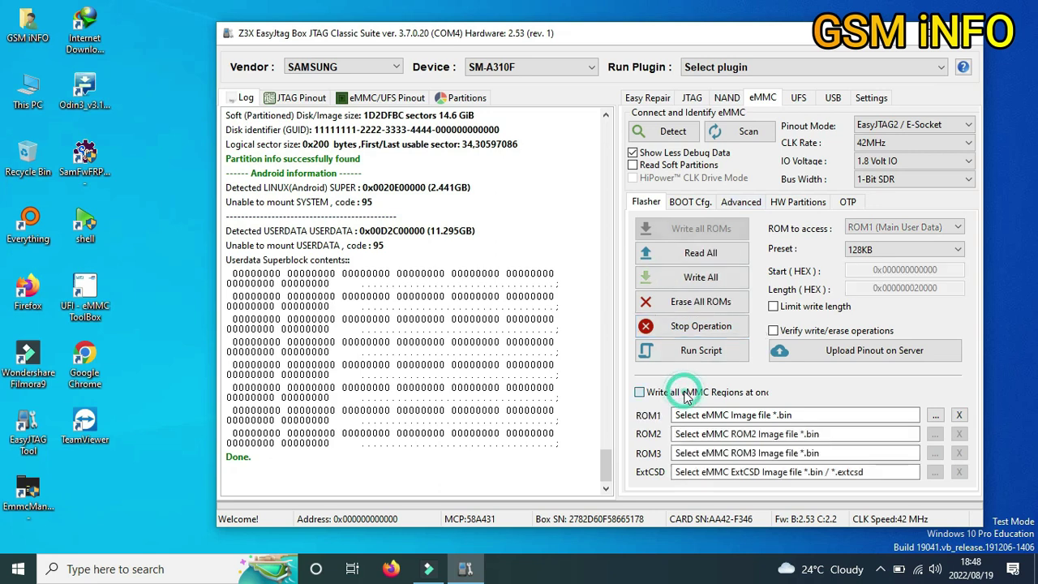
left_click(935, 415)
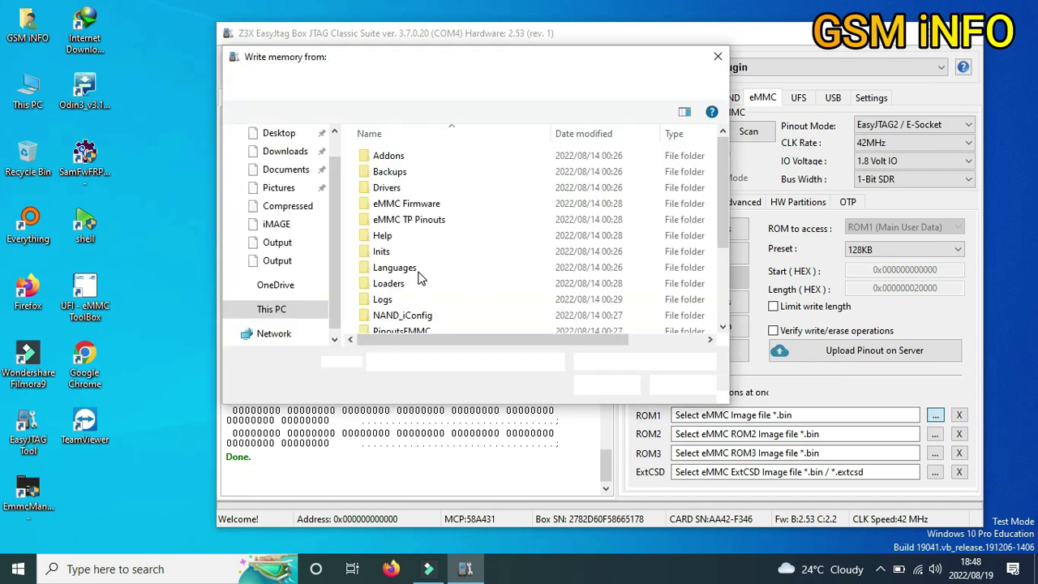
Step: Browse to the root of Local Disk (C:) for the ROM1 image, showing the contents of This PC as a list
left_click(288, 156)
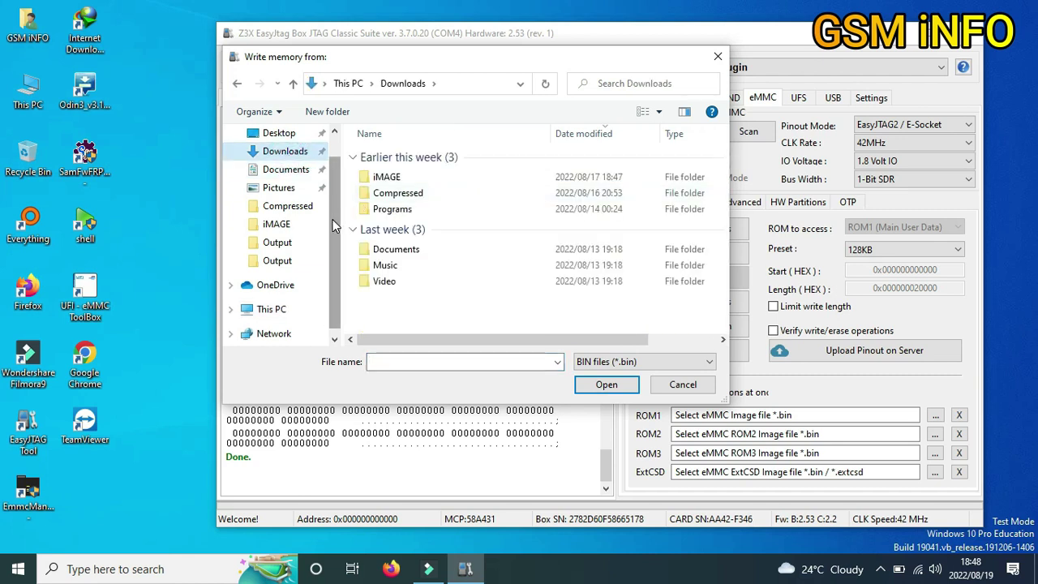
left_click(282, 306)
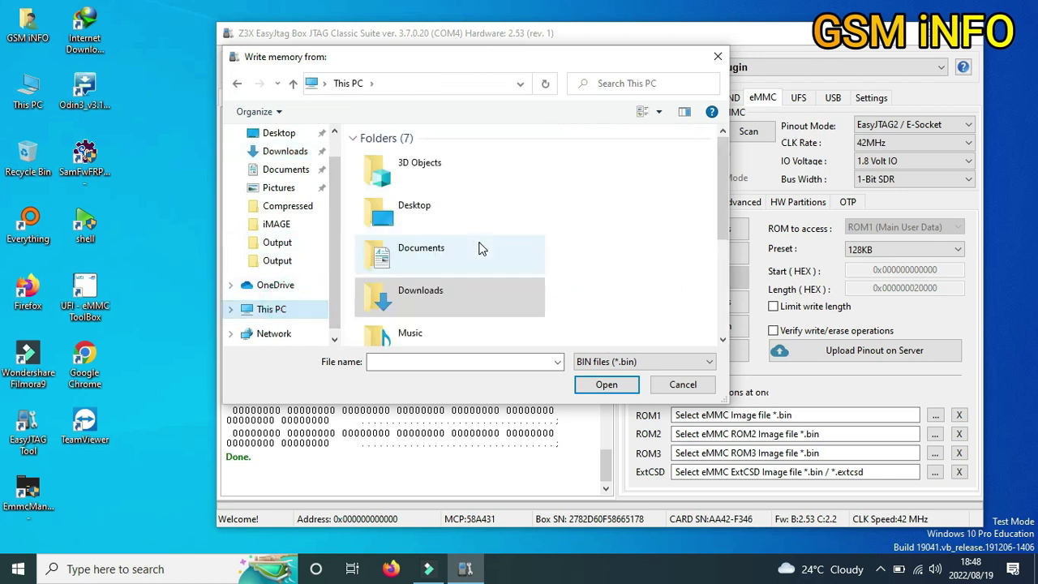
left_click(658, 111)
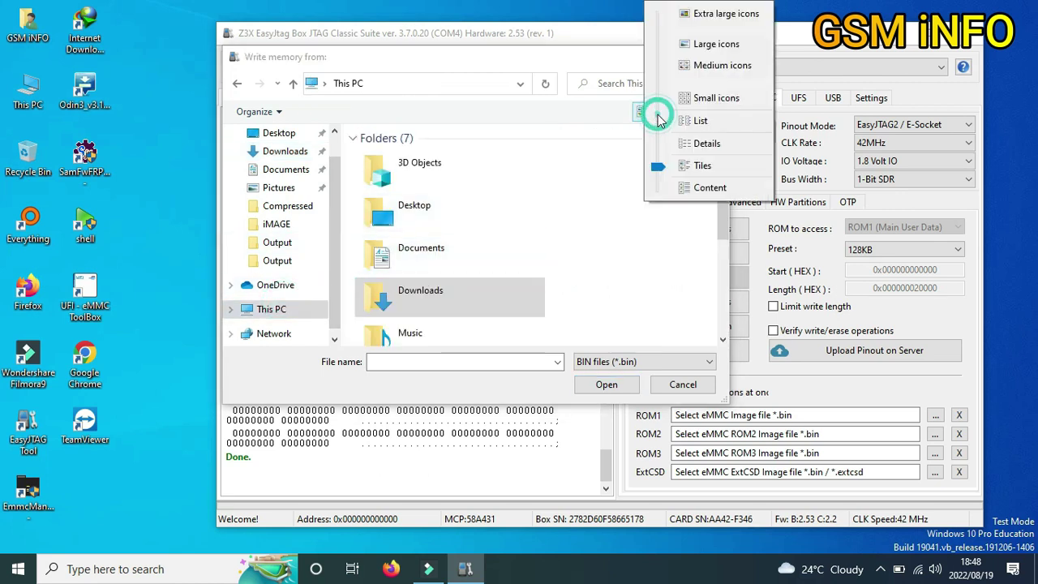
left_click(704, 122)
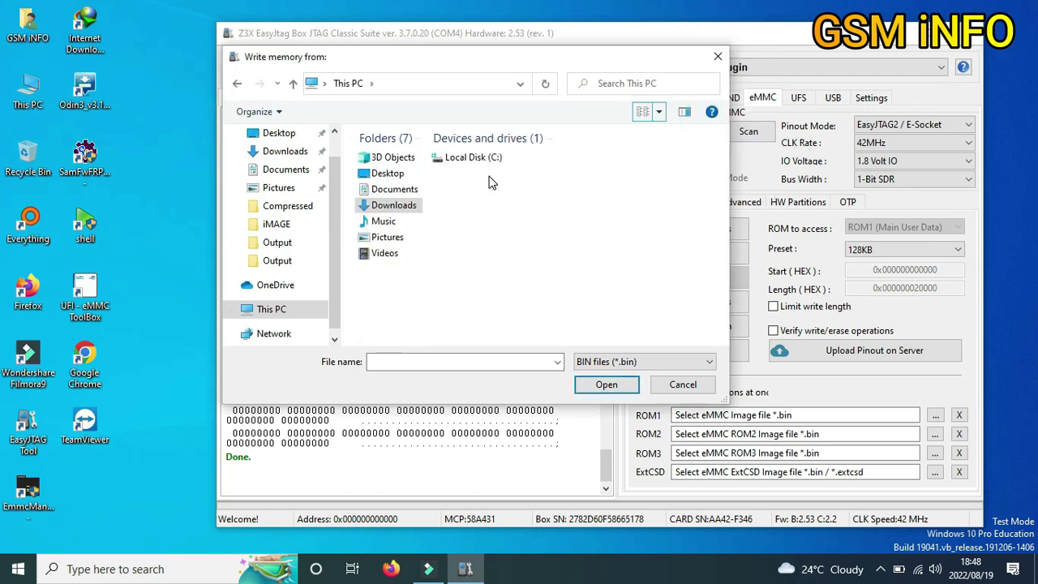
left_click(464, 162)
double_click(464, 162)
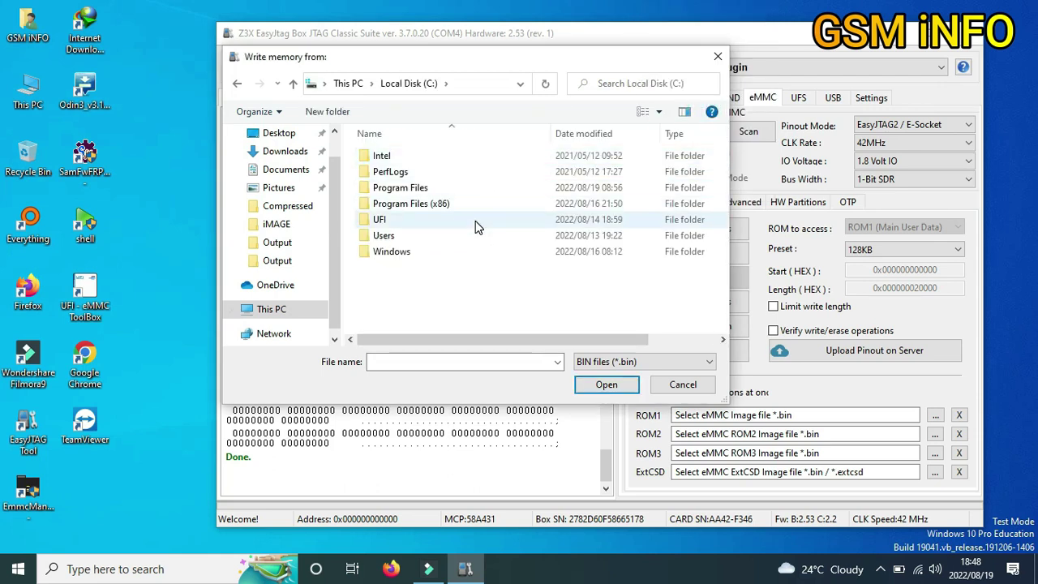
Step: Browse to the Nokia C10 Dump folder under UFI\files\eMMC\Other to pick the ROM1 image
double_click(397, 226)
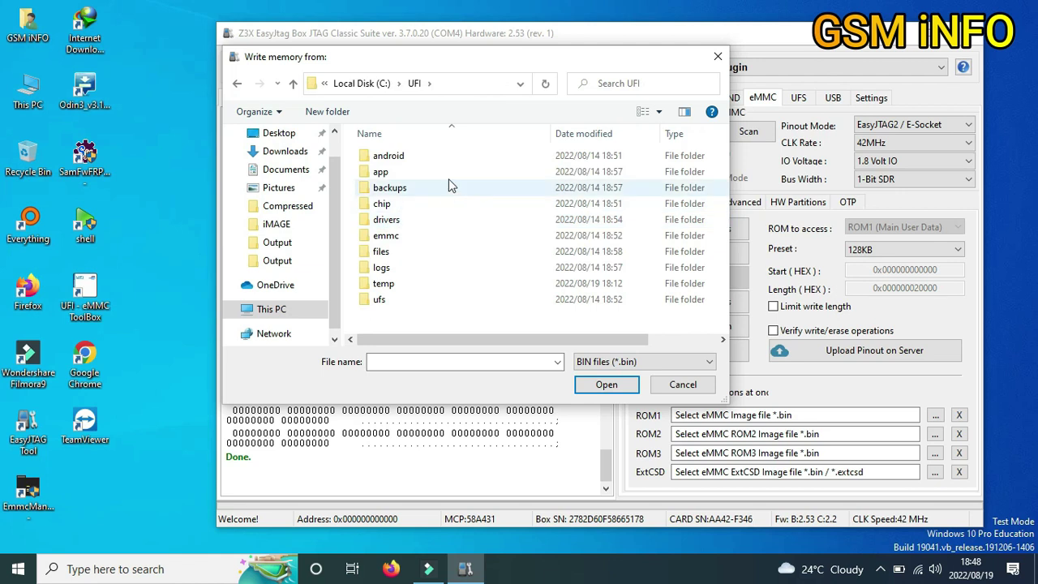
double_click(381, 252)
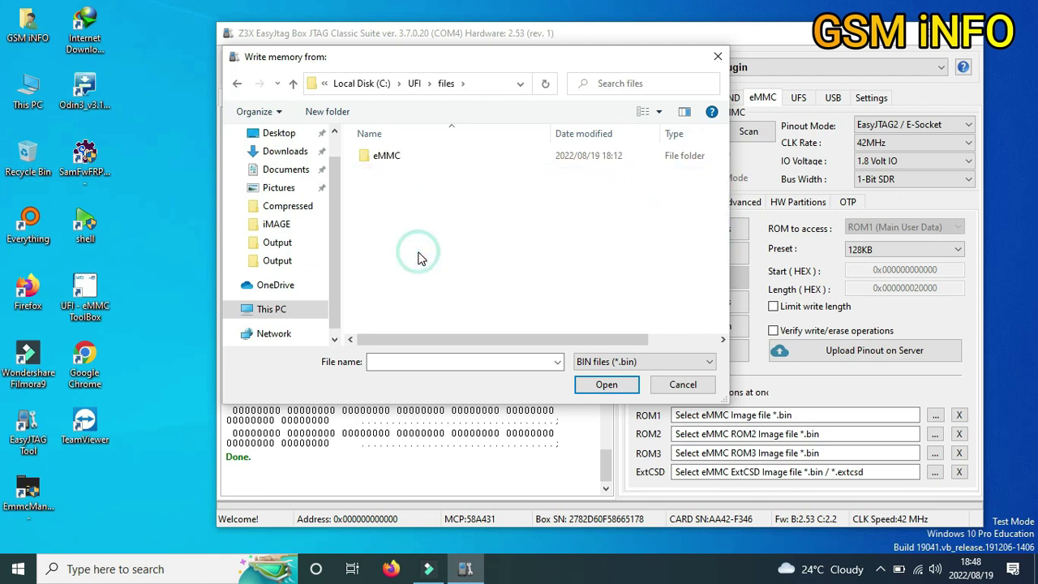
double_click(388, 156)
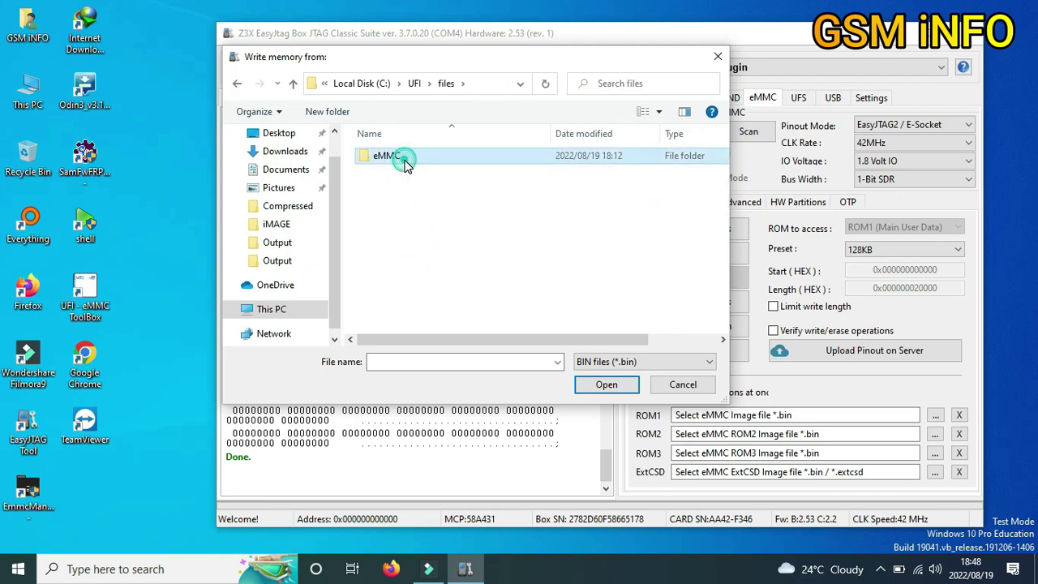
left_click(405, 162)
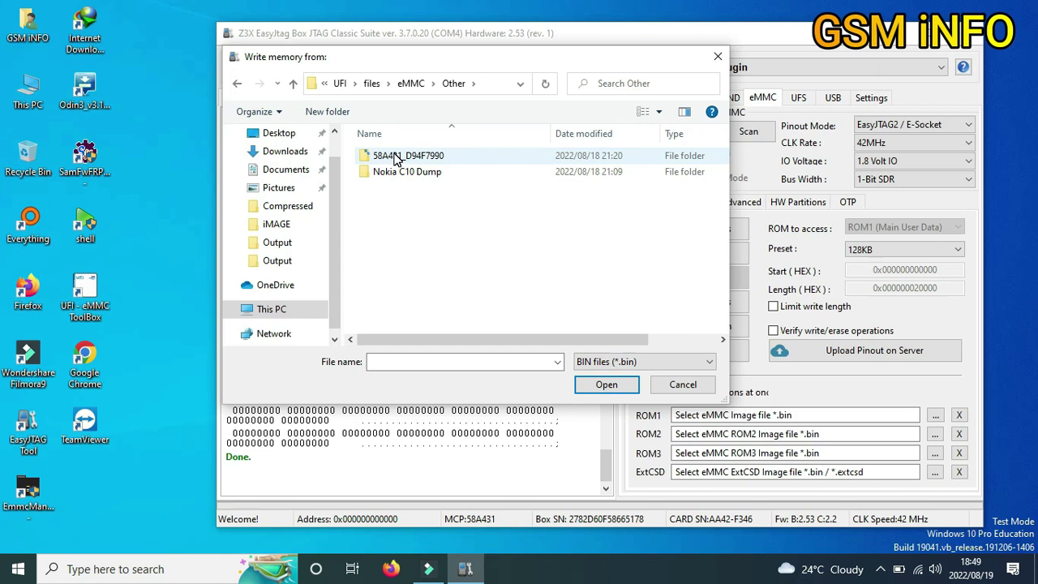
double_click(404, 172)
double_click(398, 174)
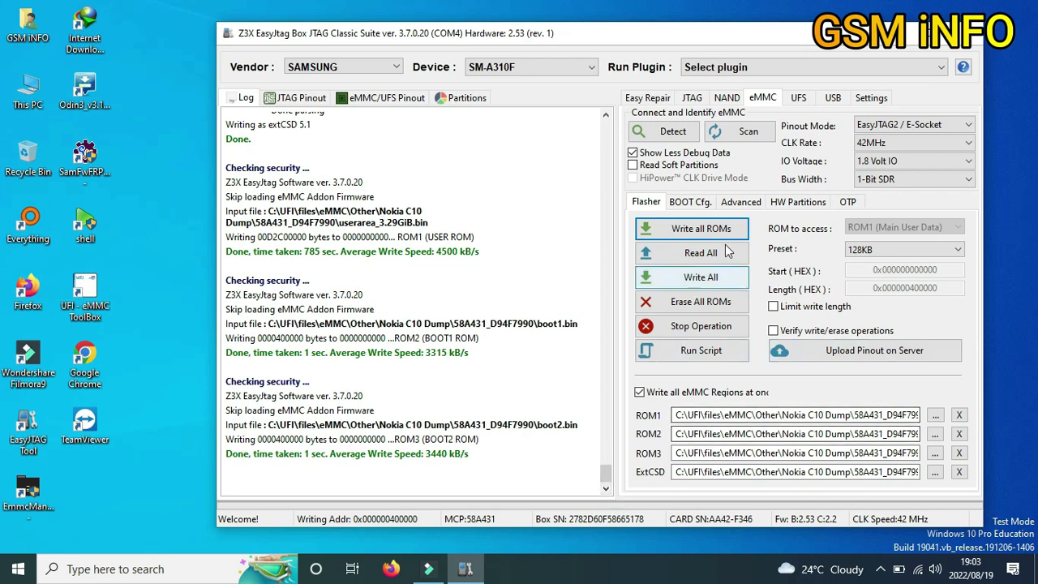
Step: Detect the eMMC chip again after the full write and close the EasyJtag Classic Suite
left_click(673, 131)
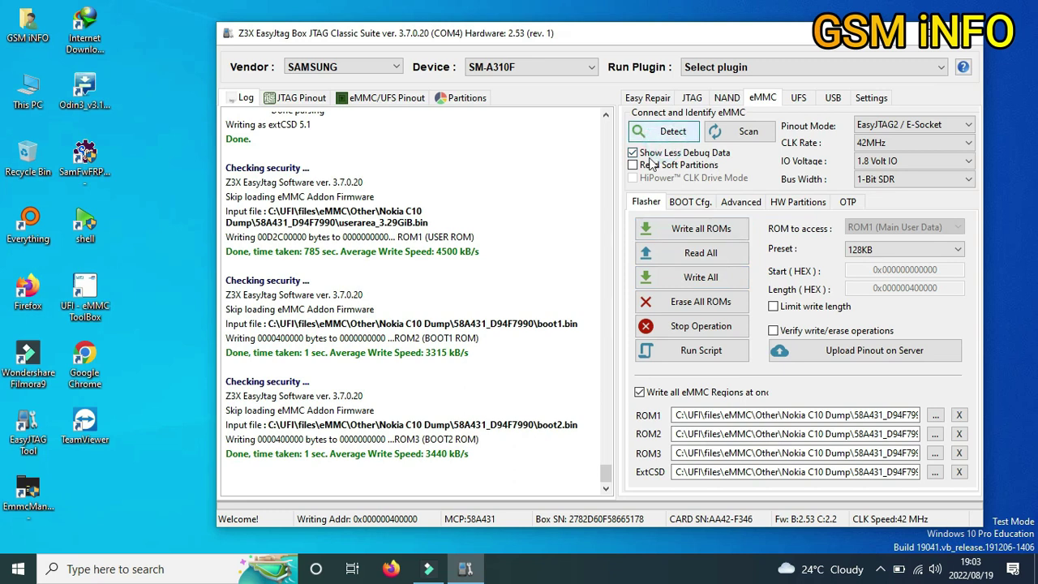
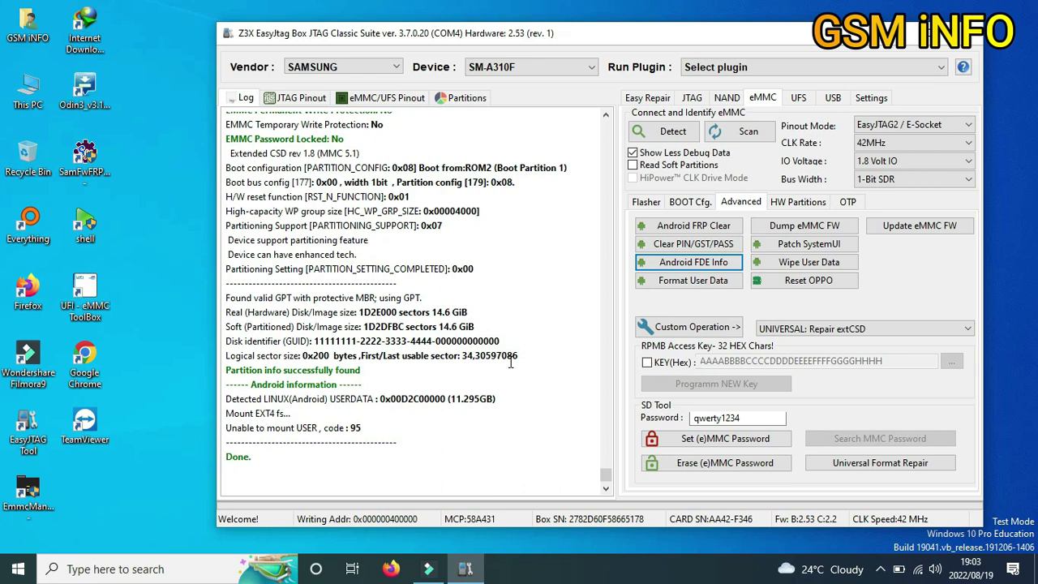
left_click(977, 34)
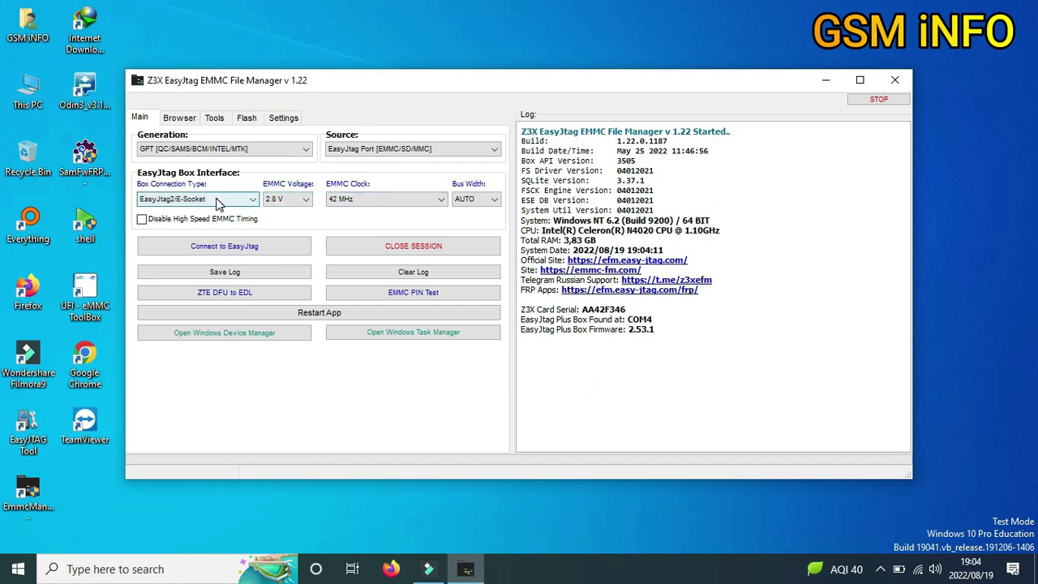
Step: Connect the EMMC File Manager to the EasyJtag box and open the Qualcomm flash browser for RawProgram files
left_click(249, 253)
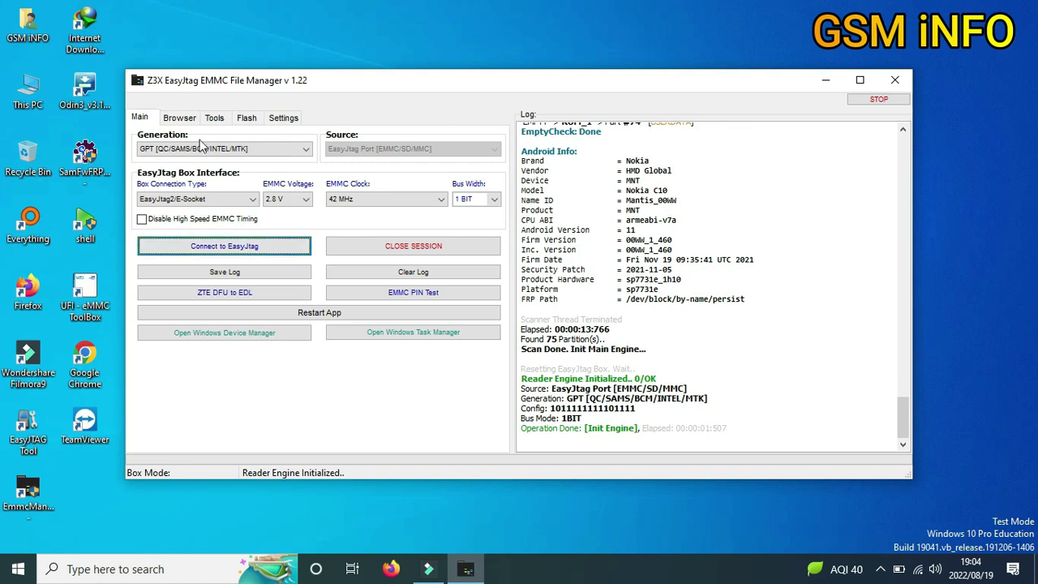
left_click(244, 119)
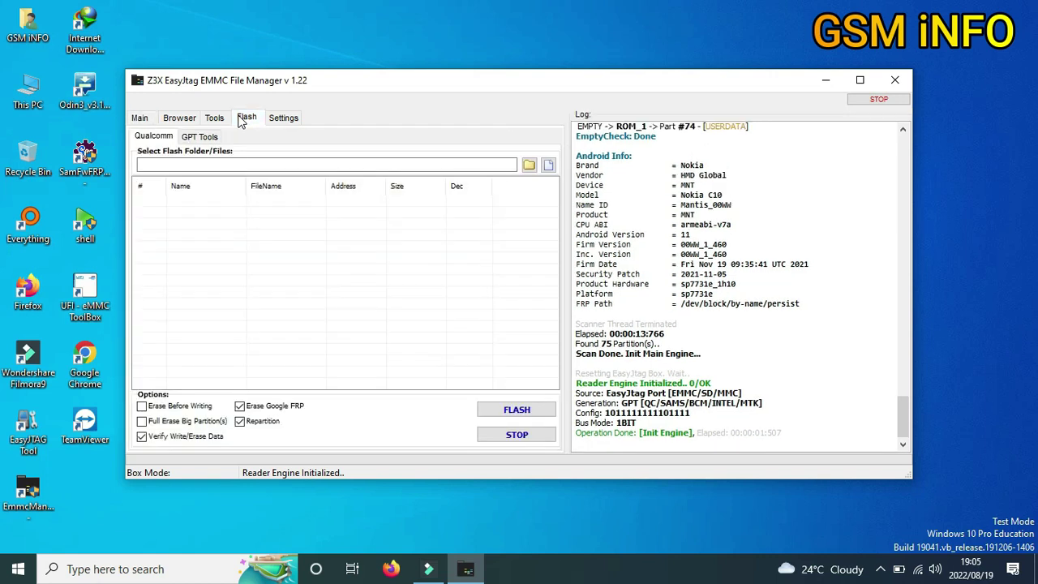
left_click(549, 166)
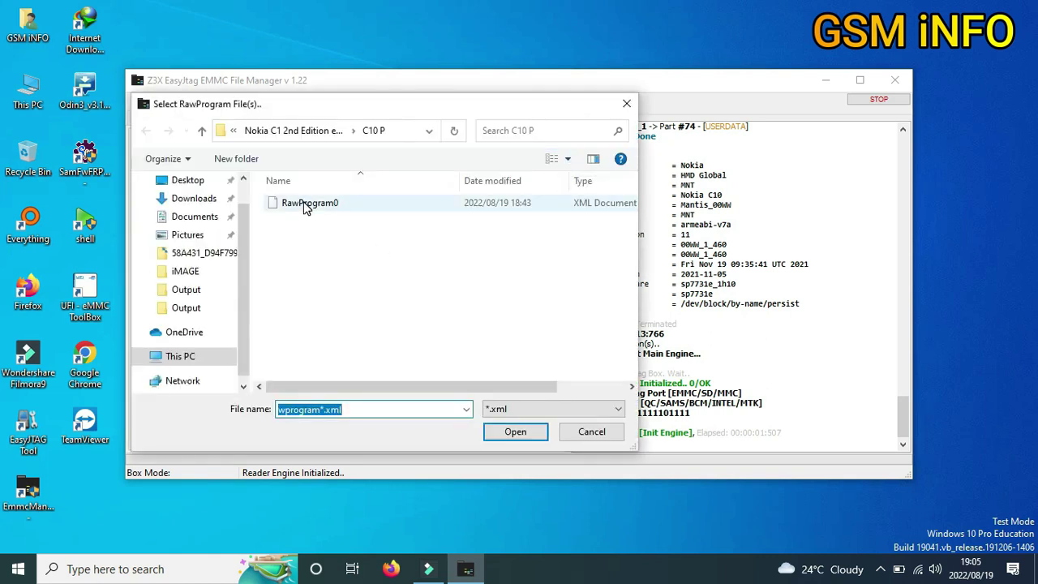
Step: Load the RawProgram0 file from the C10 P folder in Documents as the firmware to flash
left_click(304, 268)
key("alt+Up")
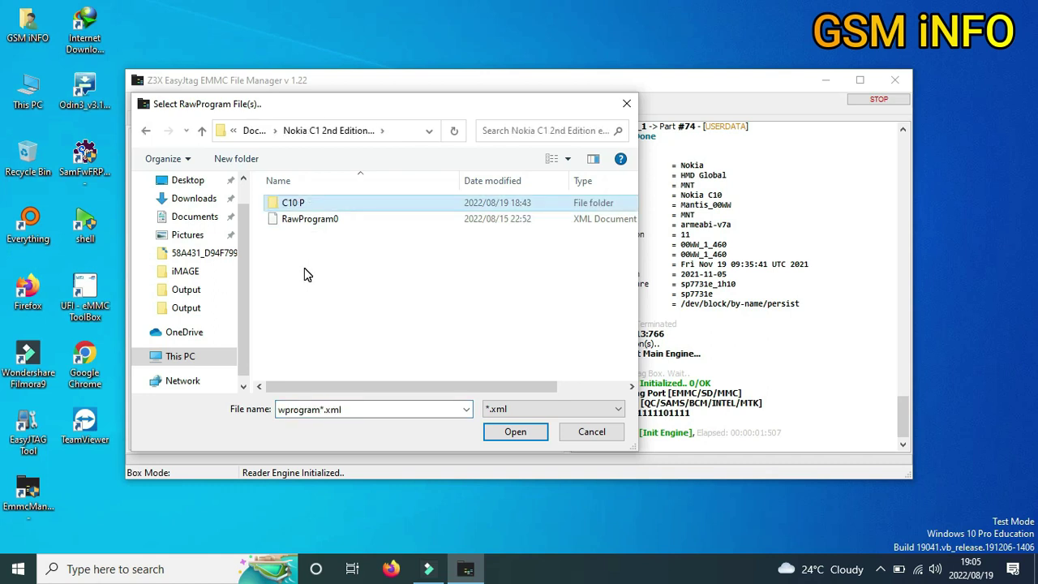
key("alt+Up")
key("alt+Up")
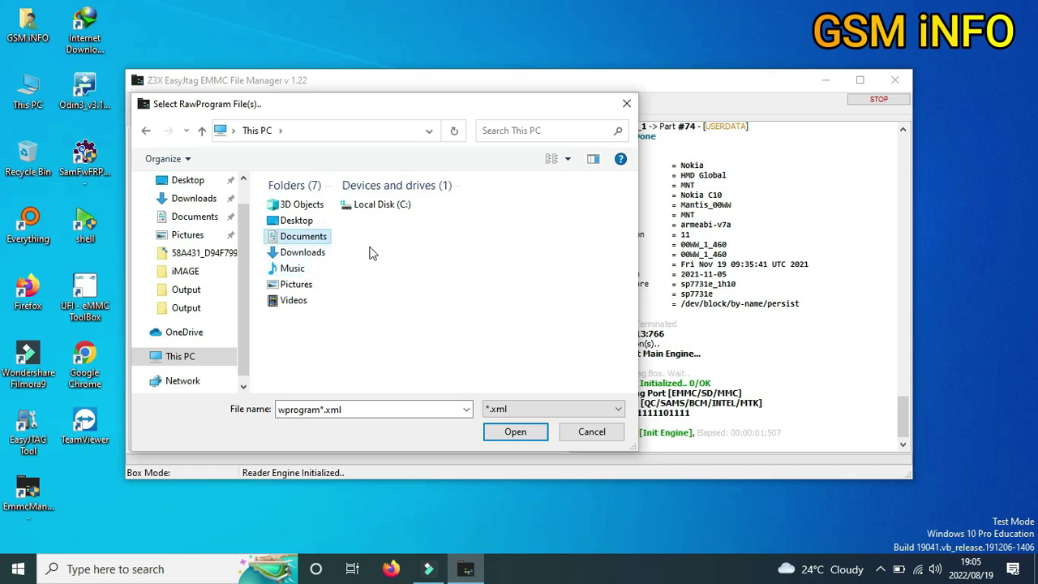
key("alt+Left")
key("alt+Left")
double_click(303, 203)
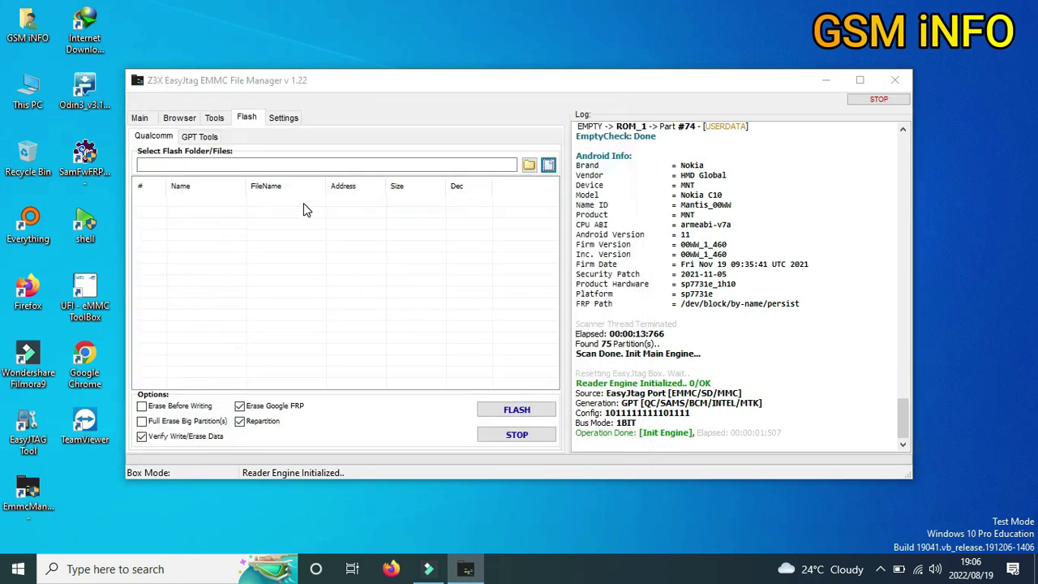
double_click(285, 203)
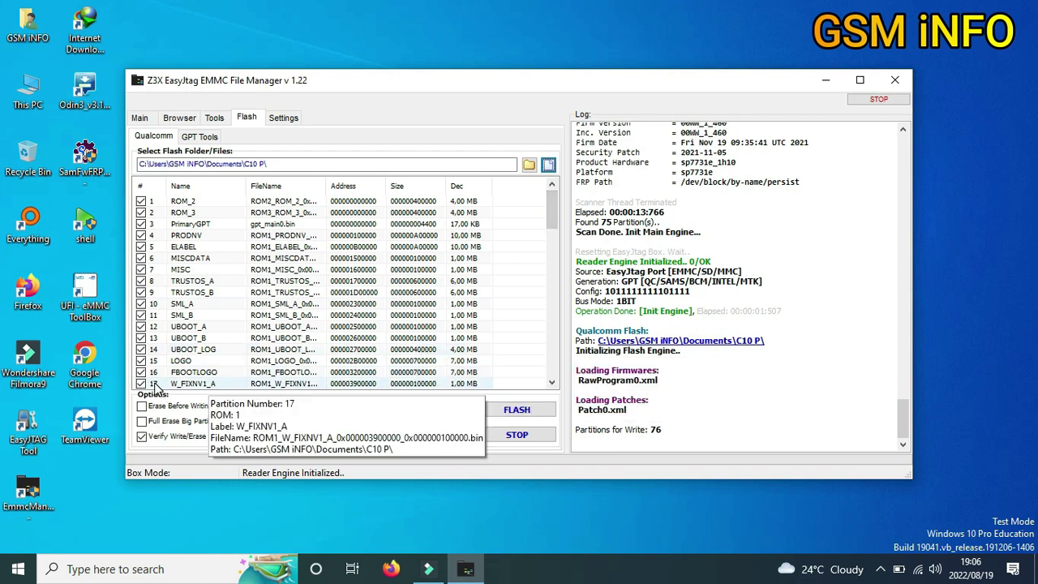
Step: Exclude partitions 73 to 76, from AVBMETA_RS_B to BackupGPT, from the flash list and keep VBMETA_ODM_B selected
left_click_drag(551, 230, 528, 396)
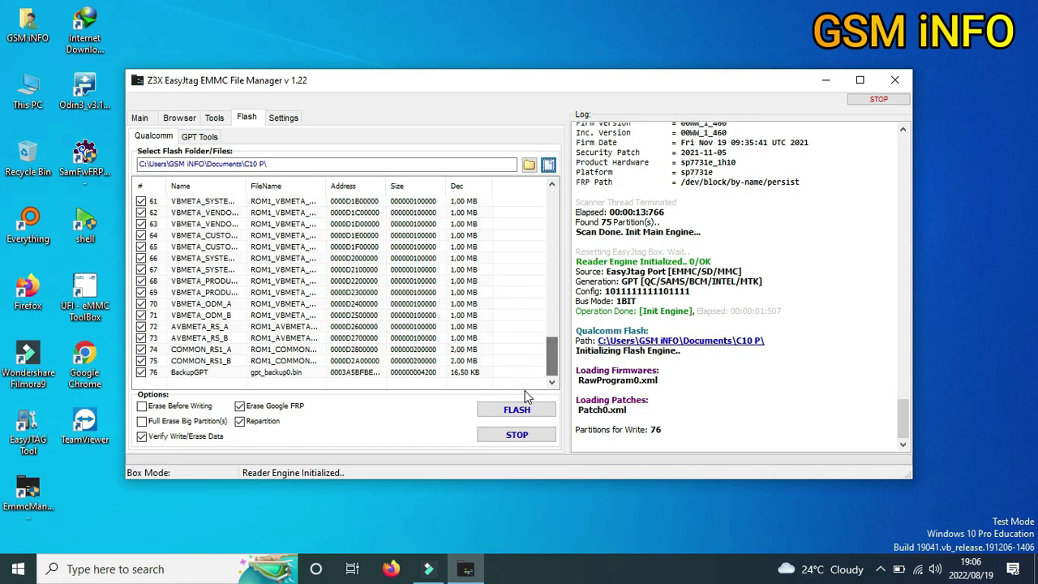
left_click(141, 372)
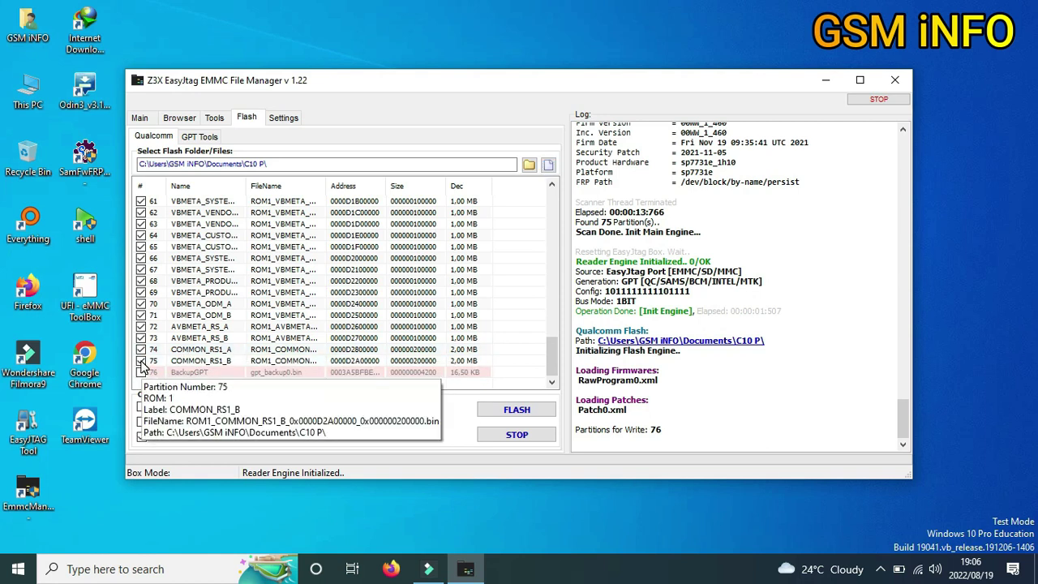
left_click(141, 361)
left_click(141, 349)
left_click(141, 339)
left_click(141, 316)
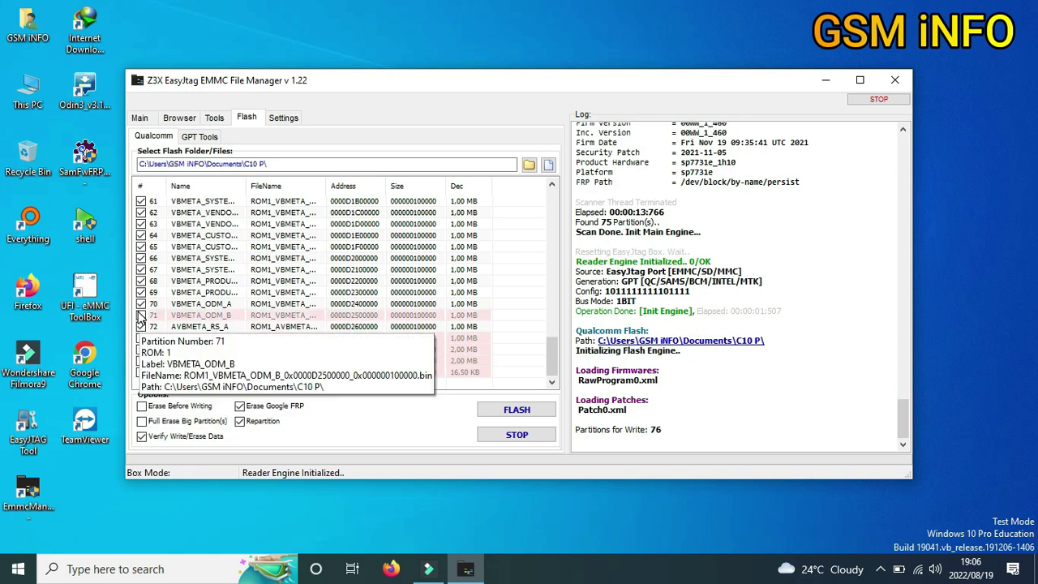
left_click(141, 316)
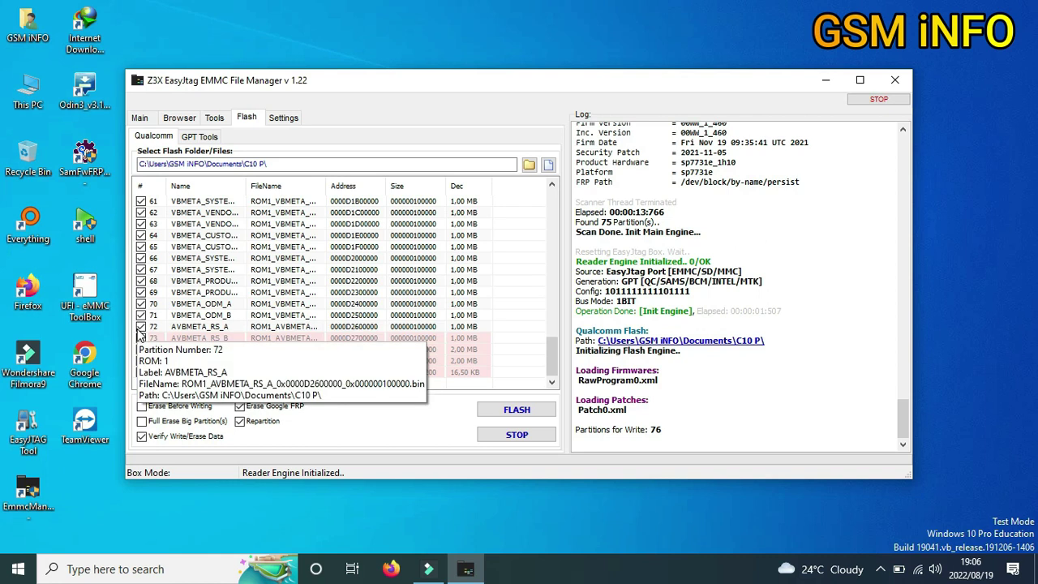
Step: Exclude partitions 68 to 72, from VBMETA_PRODUCT_A to AVBMETA_RS_A, from the flash list
left_click(141, 326)
left_click(141, 316)
left_click(141, 304)
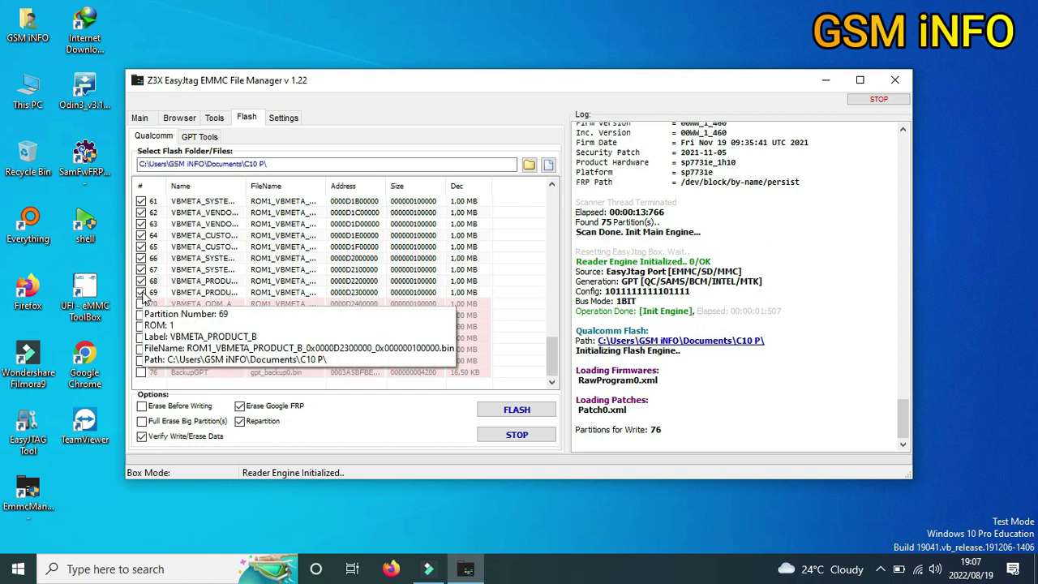
left_click(141, 293)
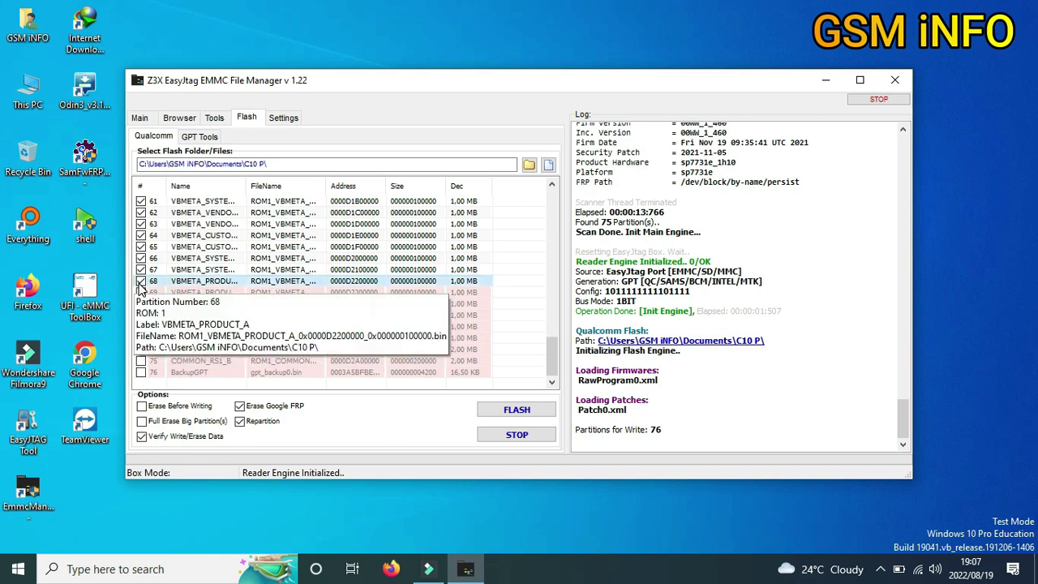
left_click(141, 281)
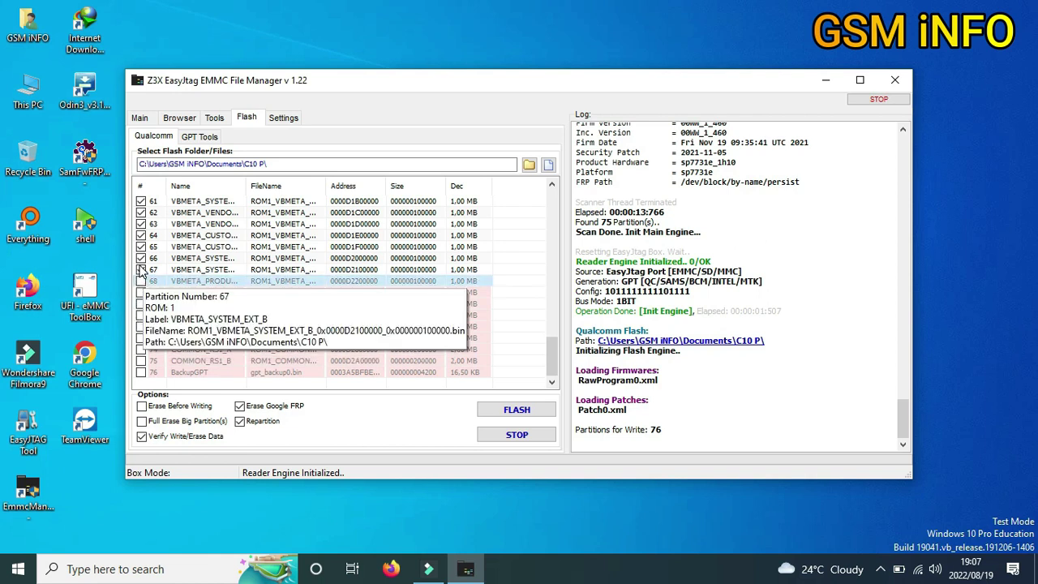
Step: Exclude the VBMETA partitions numbered 61 to 67 from the flash list
left_click(141, 269)
left_click(141, 259)
left_click(141, 246)
left_click(141, 235)
left_click(141, 224)
left_click(141, 213)
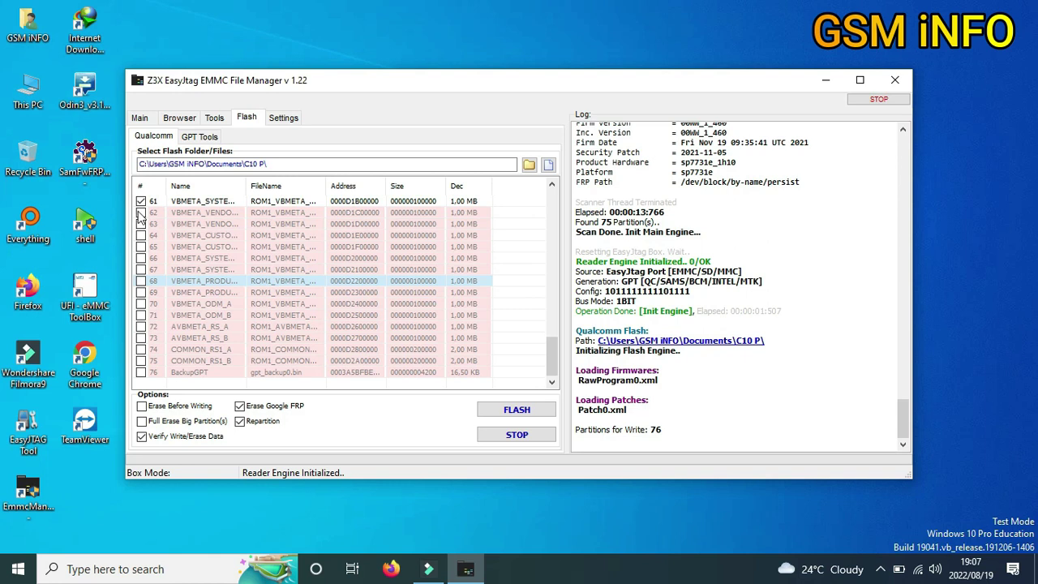
left_click(141, 201)
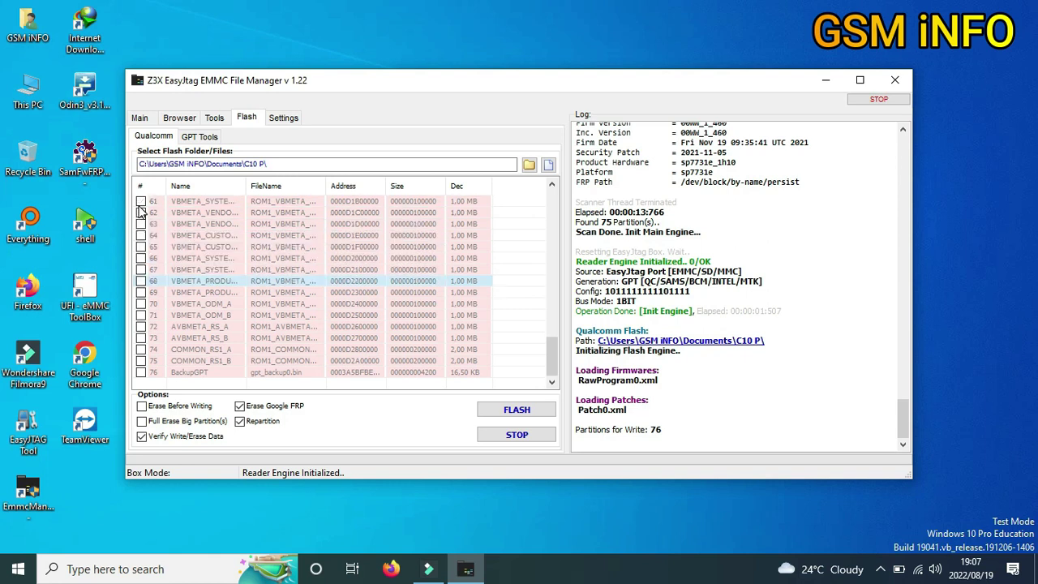
Step: Exclude partitions 56 to 60 from the flash list, including VBMETA_A, VBMETA_B, SYSDUMPDB and METADATA
left_click(551, 186)
left_click(551, 186)
left_click(552, 186)
left_click(551, 186)
left_click(552, 185)
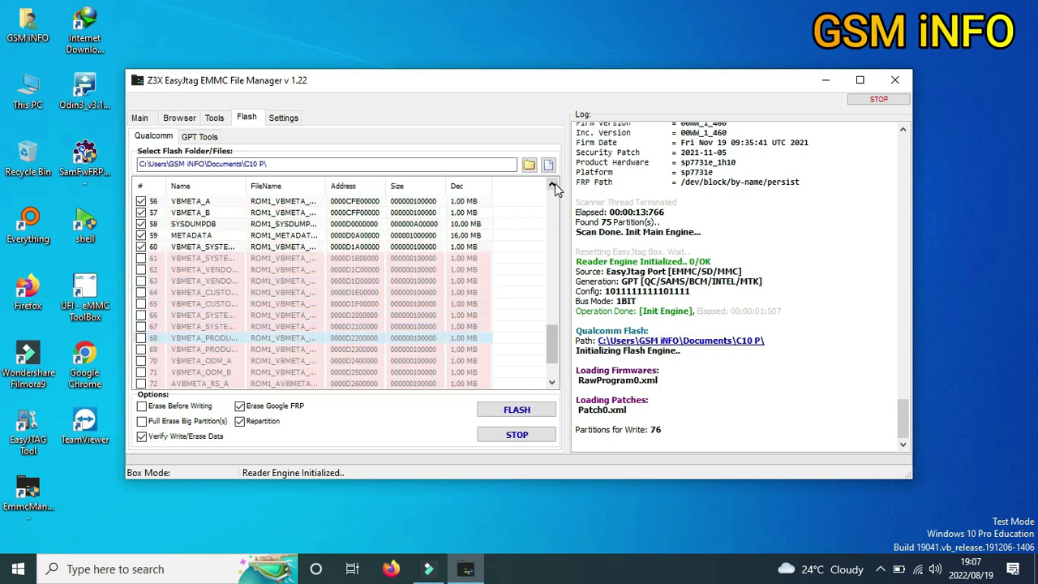
left_click(141, 246)
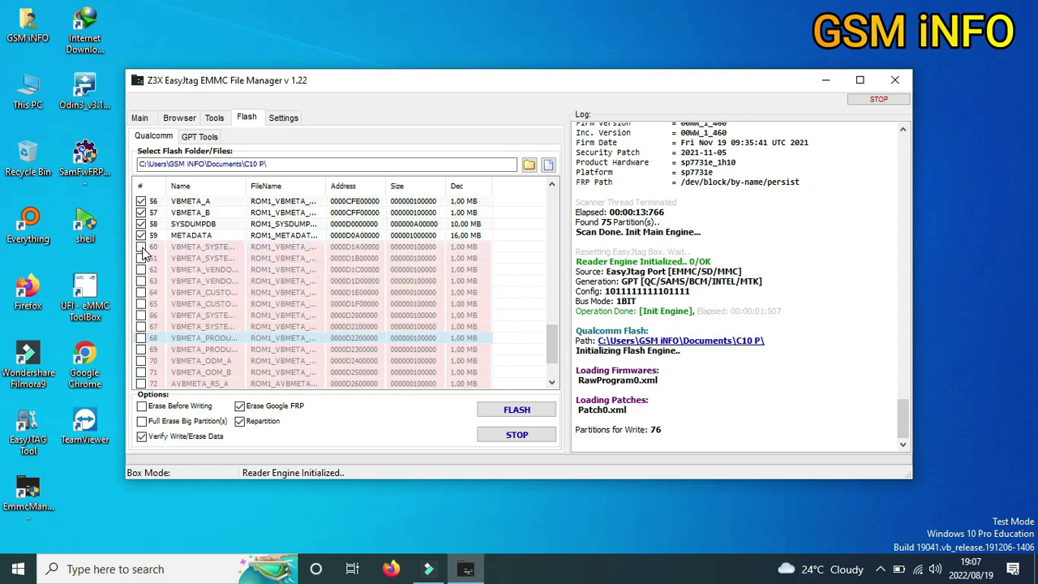
left_click(141, 234)
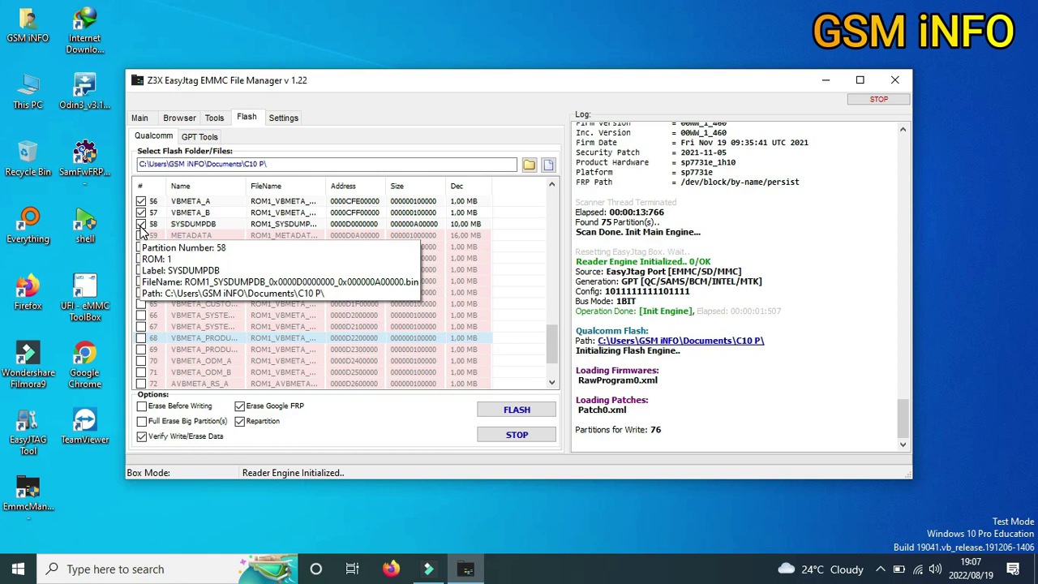
left_click(141, 224)
left_click(141, 211)
left_click(141, 201)
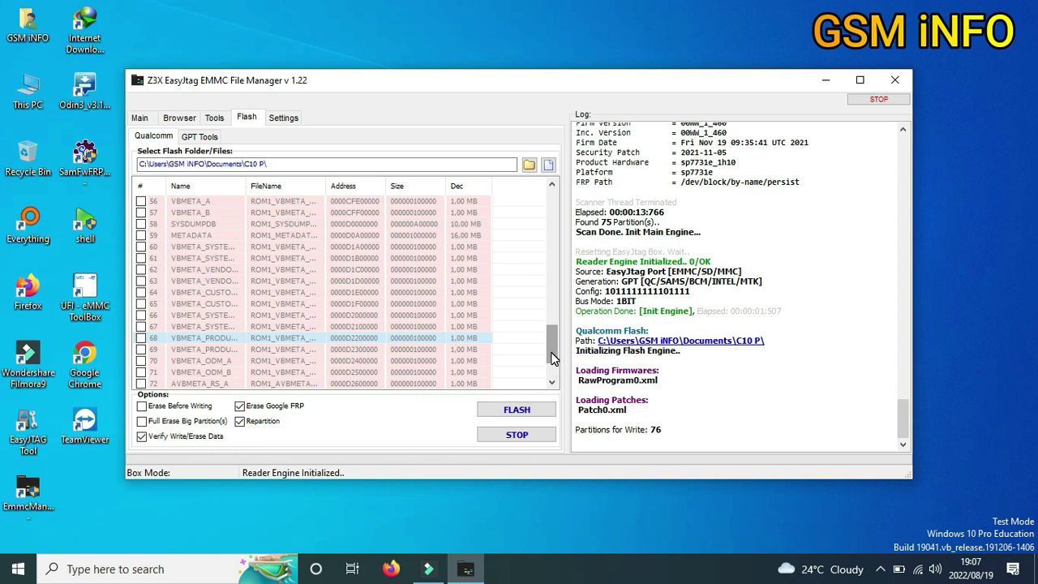
Step: Exclude partitions 51 to 55, from CACHE to ODMKO_B, from the flash list
scroll(551, 359, "up", 4)
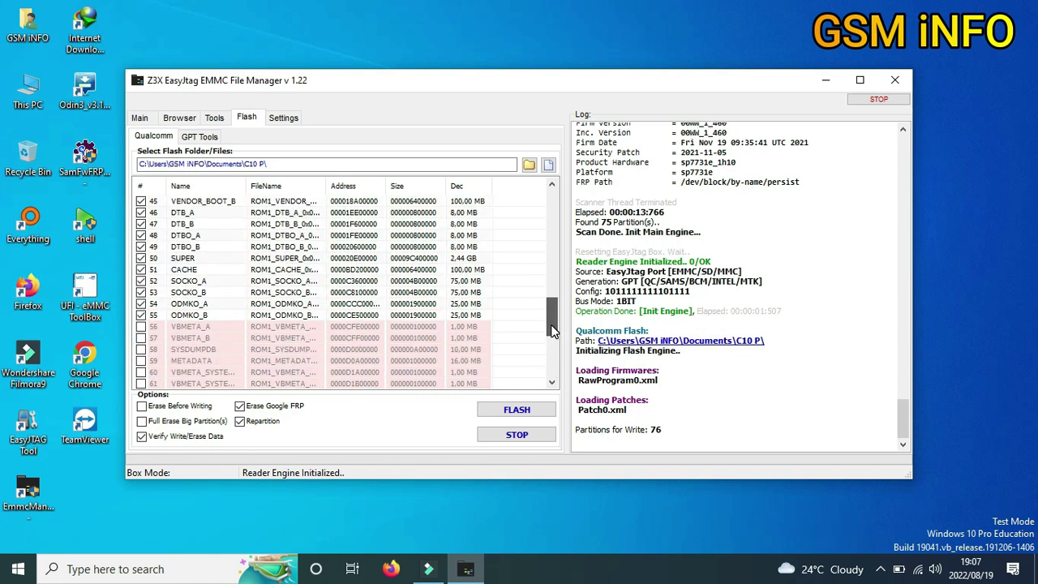
left_click(141, 315)
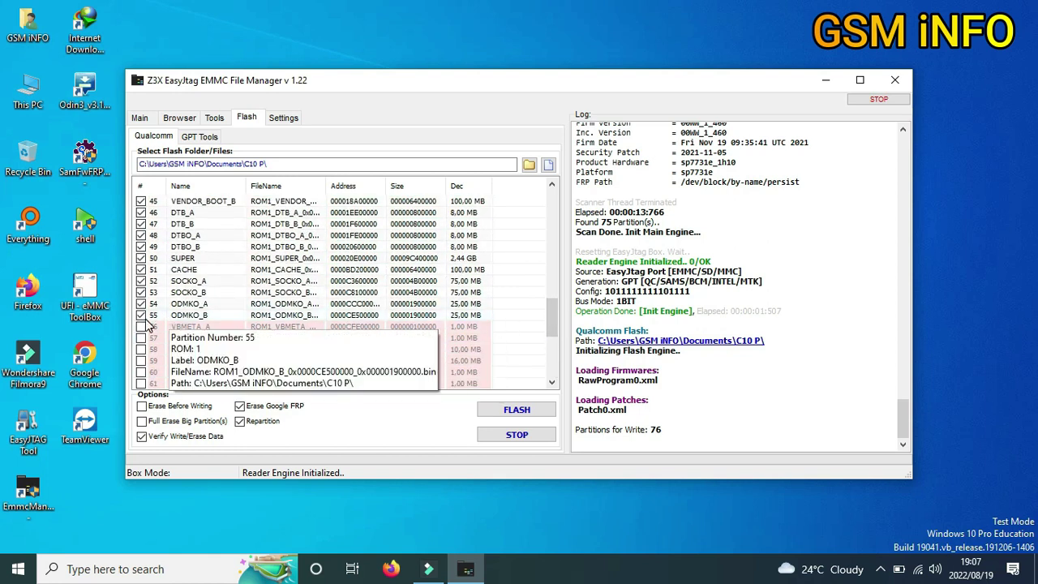
left_click(142, 304)
left_click(141, 292)
left_click(141, 280)
left_click(142, 269)
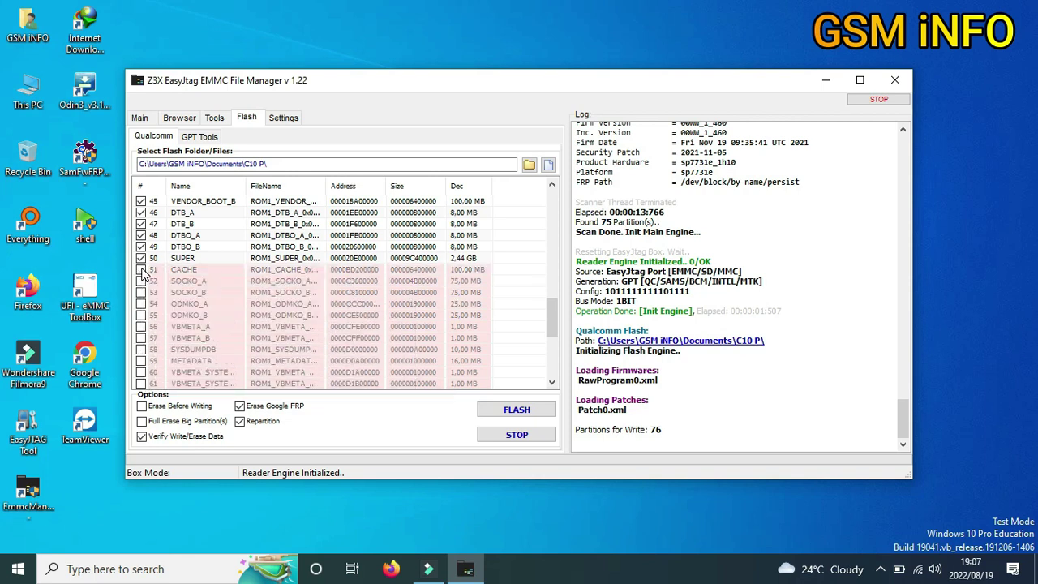
Step: Exclude partitions 45 to 50 from the flash list: VENDOR_BOOT_B, DTB_A, DTB_B, DTBO_A, DTBO_B and SUPER
left_click(141, 258)
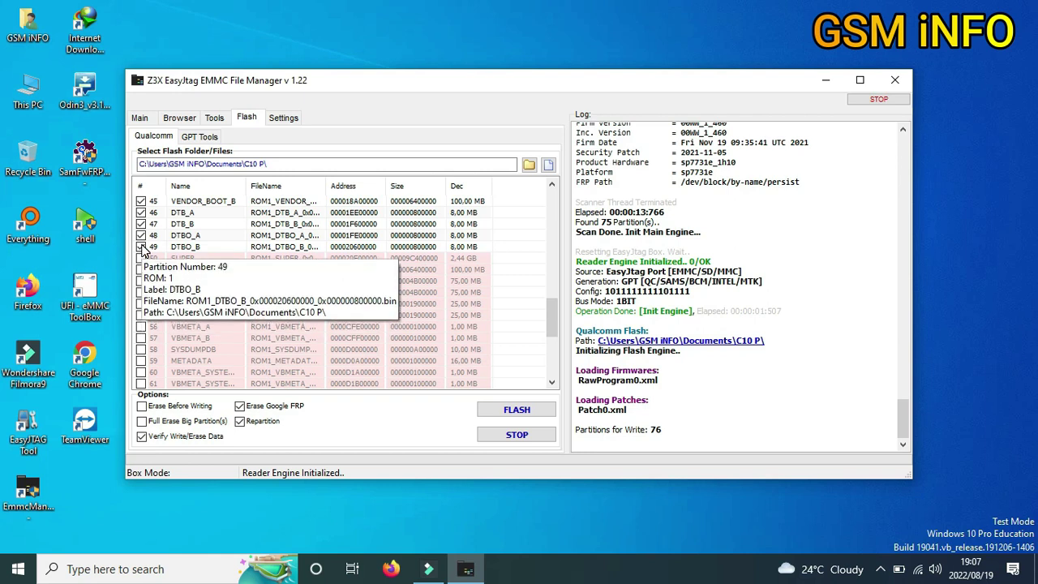
left_click(141, 246)
left_click(141, 235)
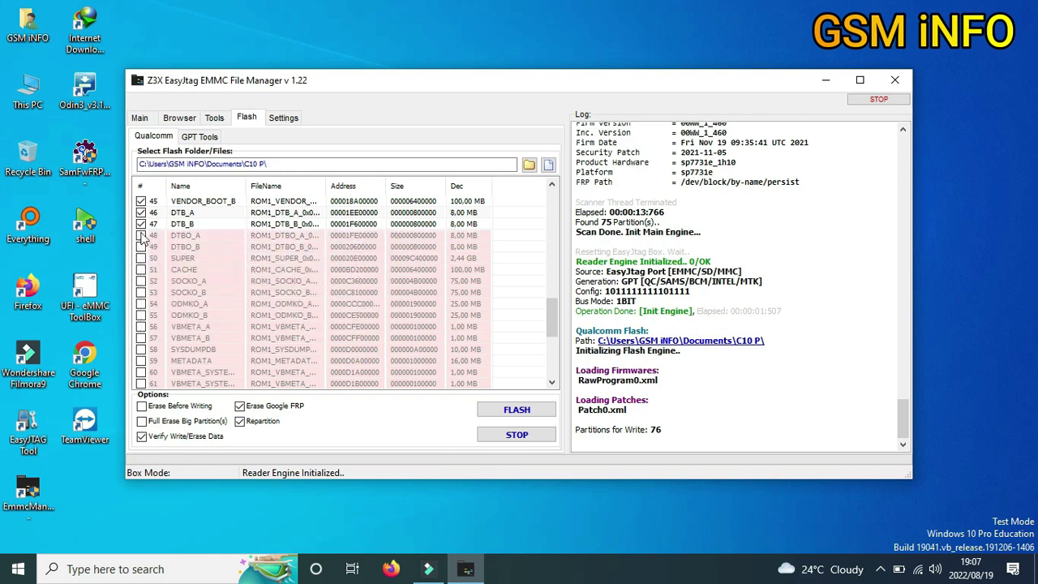
left_click(141, 224)
left_click(141, 213)
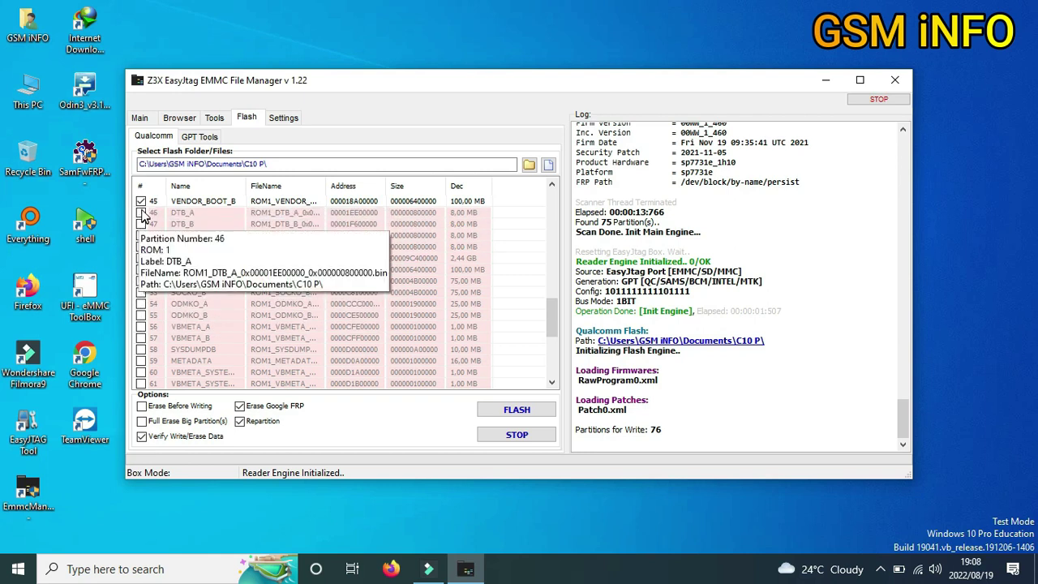
left_click(141, 212)
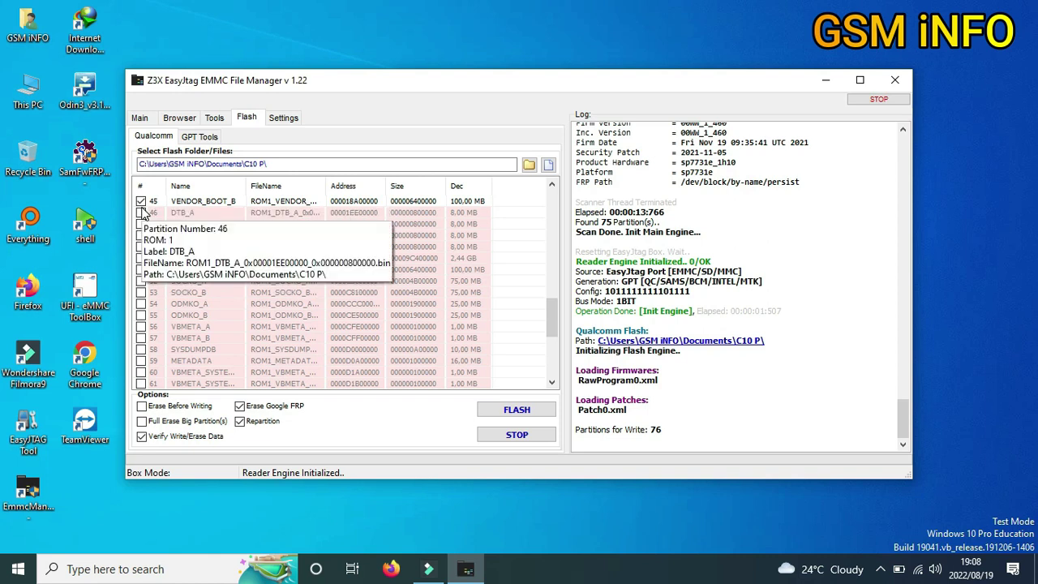
left_click(142, 201)
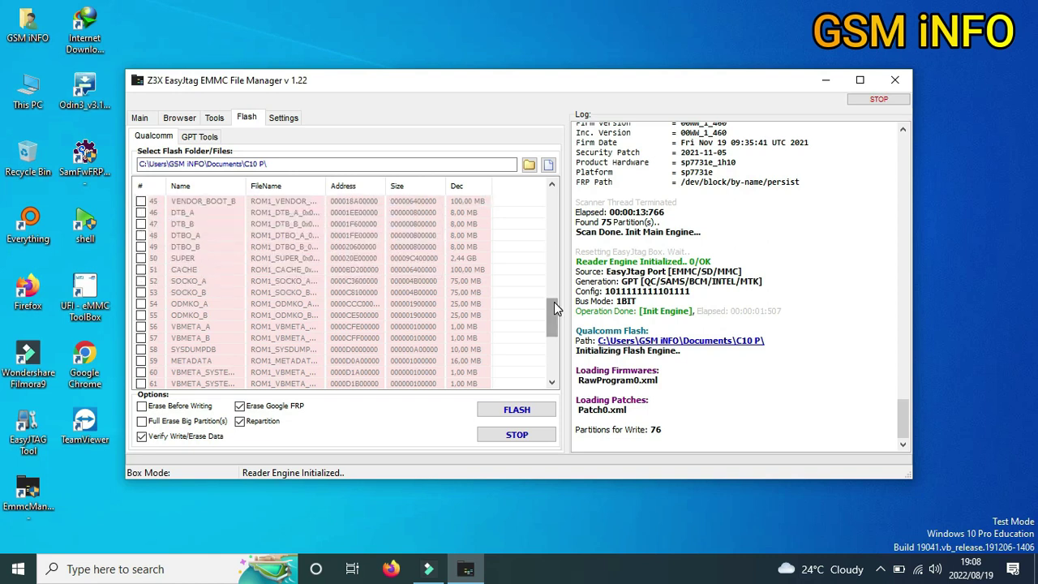
Step: Exclude partitions 40 to 44, from HYPERVSIOR_A to VENDOR_BOOT_A, including both BOOT partitions, from the flash list
left_click_drag(552, 313, 551, 266)
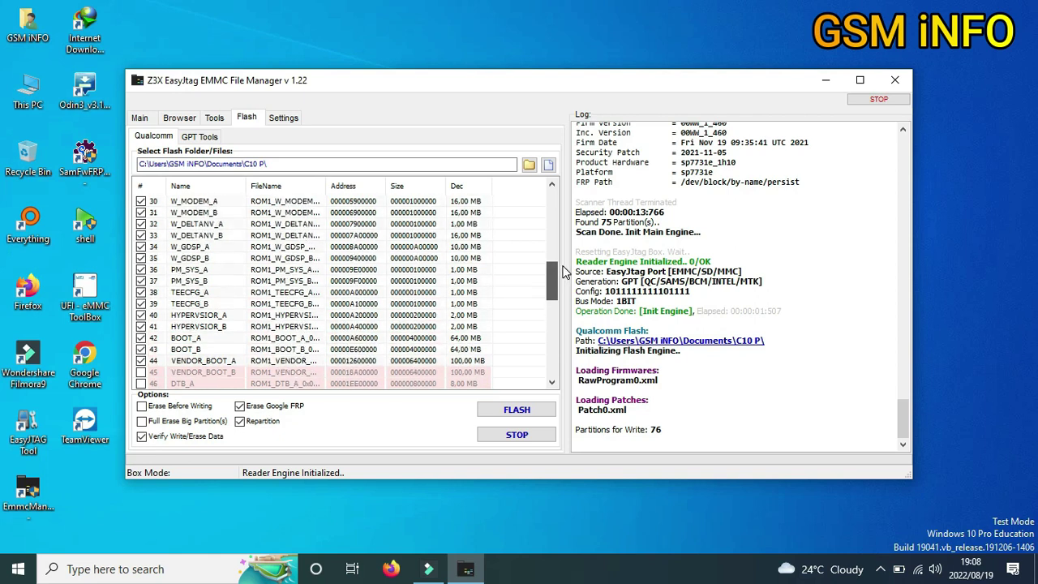
left_click(142, 361)
left_click(141, 350)
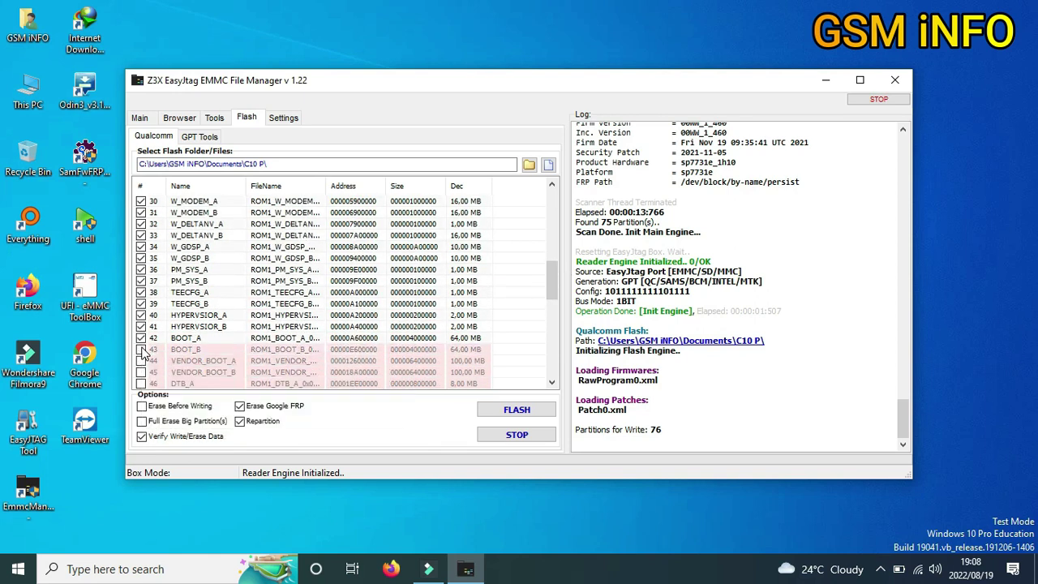
left_click(141, 339)
left_click(141, 326)
left_click(142, 316)
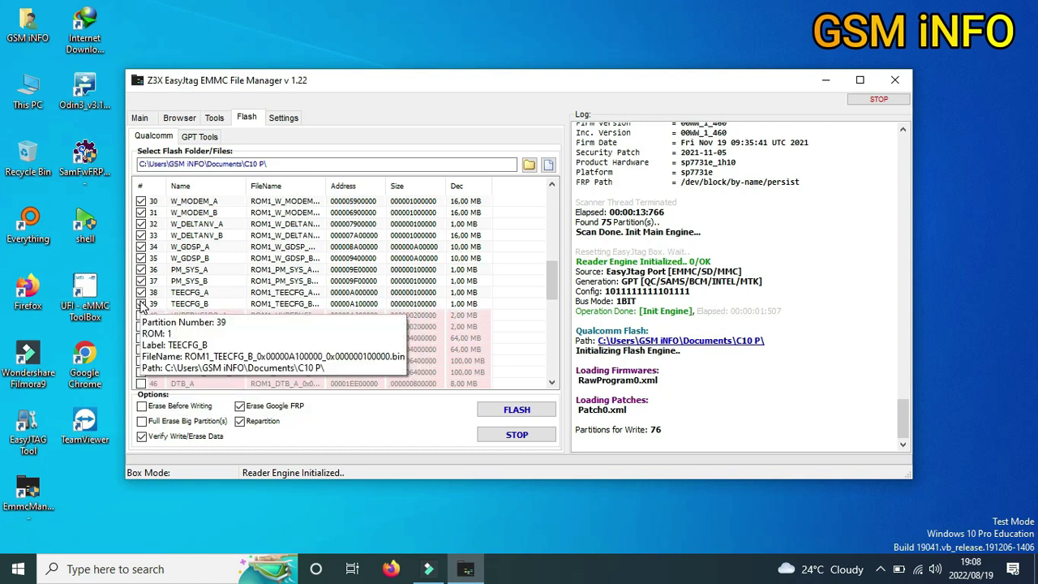
Step: Exclude partitions 34 to 39, from W_GDSP_A to TEECFG_B, from the flash list
left_click(141, 304)
left_click(141, 292)
left_click(142, 281)
left_click(141, 270)
left_click(142, 257)
left_click(141, 247)
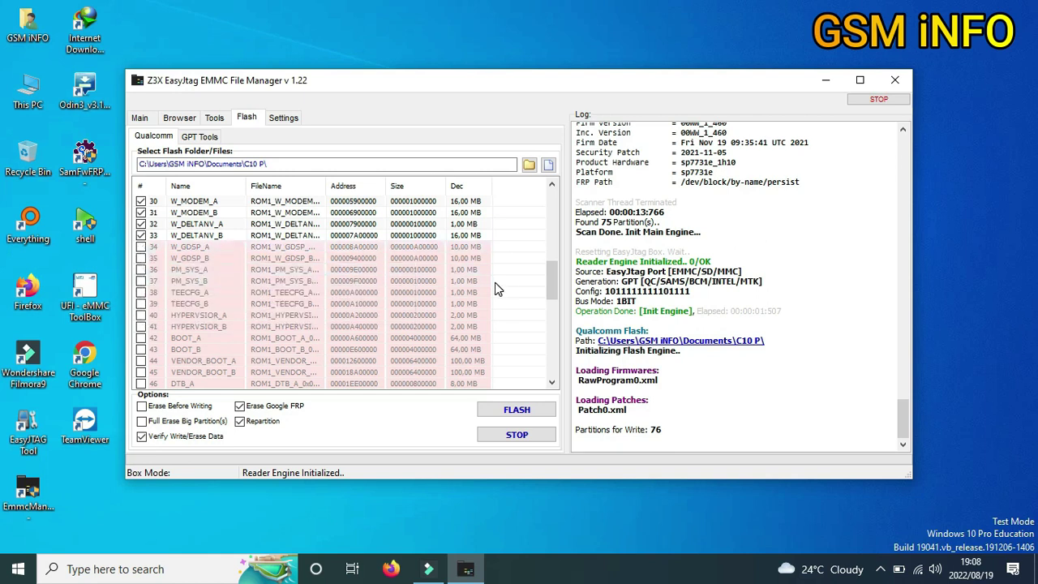
Step: Exclude GPSBD_A and GPSBD_B, partitions 26 and 27, while leaving the modem partitions 28 to 33 selected
left_click_drag(552, 282, 574, 273)
mouse_move(176, 240)
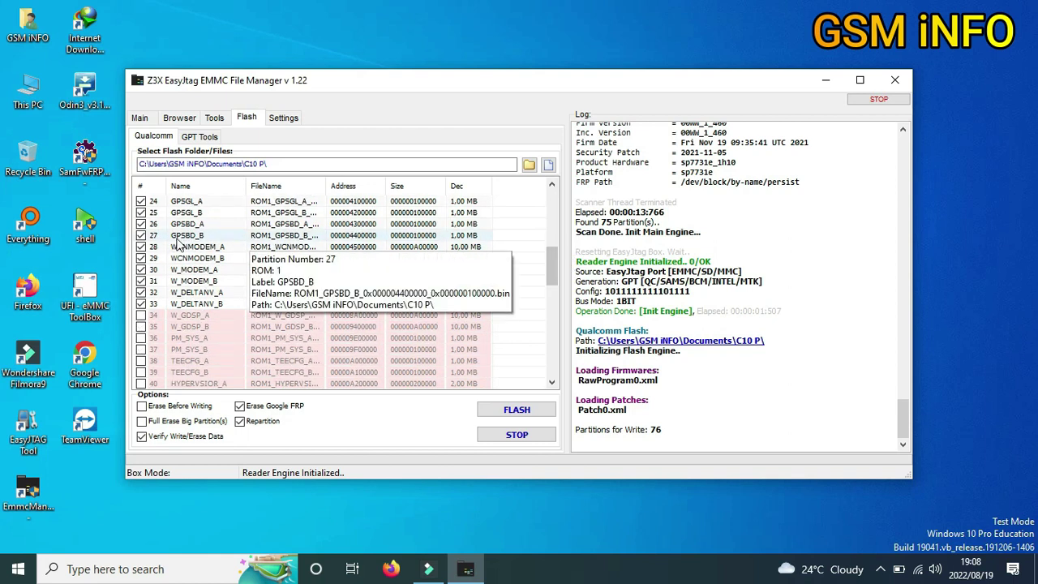
left_click(140, 235)
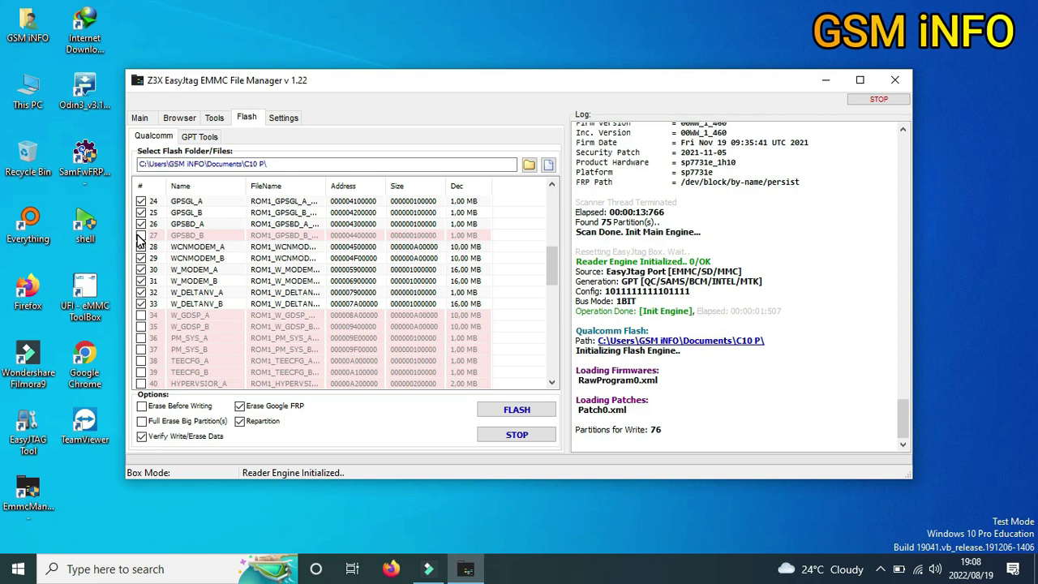
left_click(141, 224)
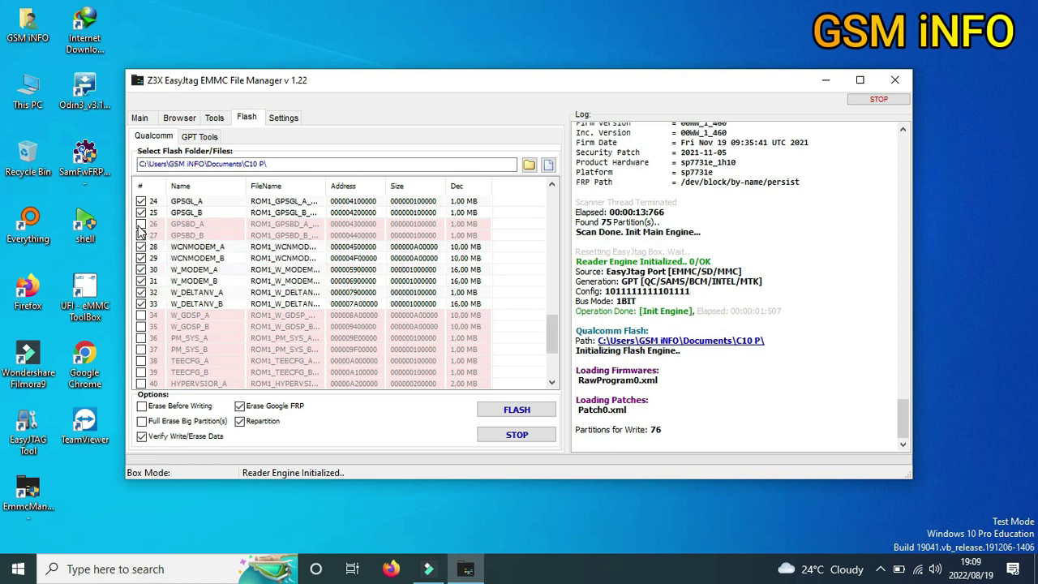
Step: Exclude partitions 23 to 25, PERSIST, GPSGL_A and GPSGL_B, from the flash list
scroll(141, 229, "down", 9)
key("Up")
key("Up")
key("Up")
key("Up")
key("Up")
key("Up")
key("Up")
key("Up")
key("Up")
key("Up")
key("Up")
key("Up")
key("Up")
key("Up")
key("Up")
key("Up")
key("Up")
key("Up")
key("Up")
key("Up")
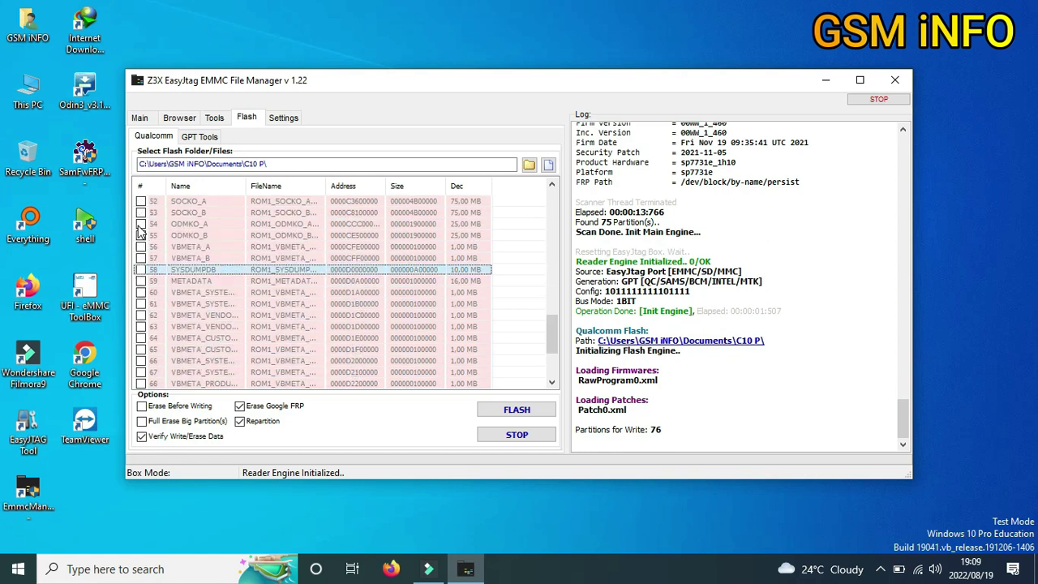
key("Up")
key("Up")
key("Up")
key("Up")
key("Up")
key("Up")
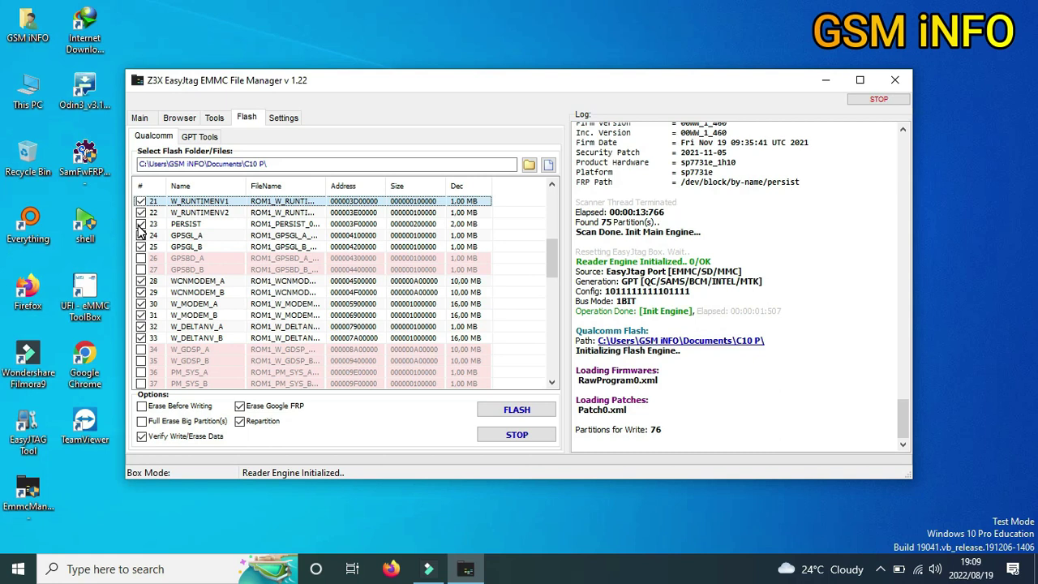
key("Down")
key("Down")
key("Down")
key("Down")
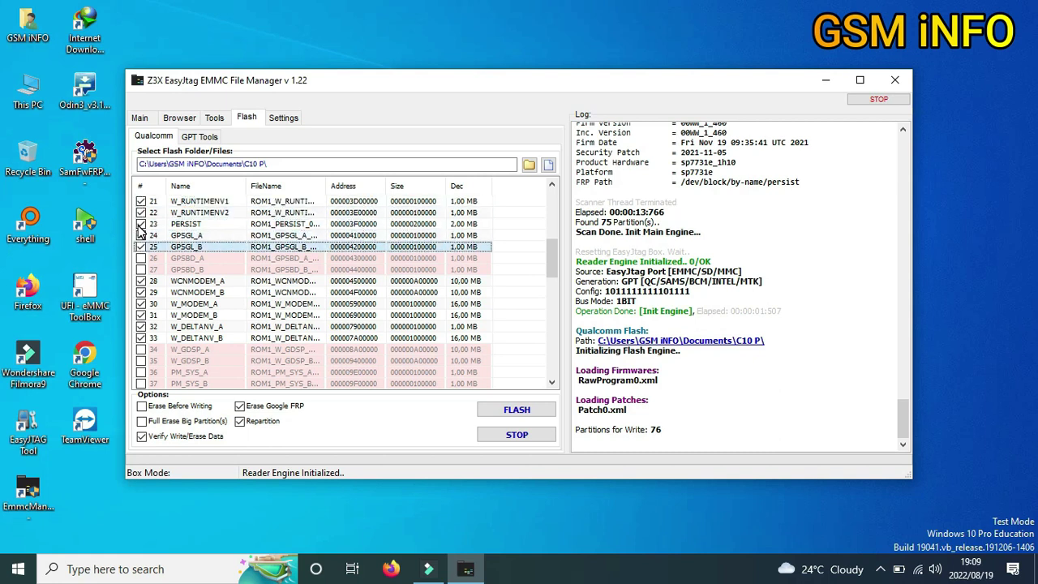
key("space")
key("Up")
key("space")
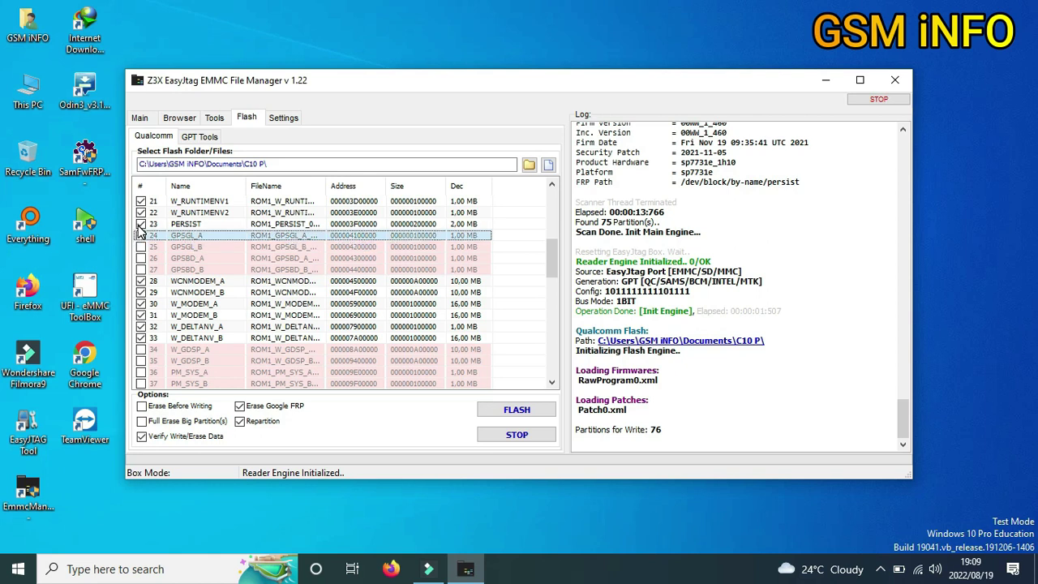
key("Up")
key("space")
Step: Exclude partitions 20 to 22, W_FIXNV2_B, W_RUNTIMENV1 and W_RUNTIMENV2, from the flash list
key("Up")
key("space")
key("Up")
key("space")
key("Up")
key("space")
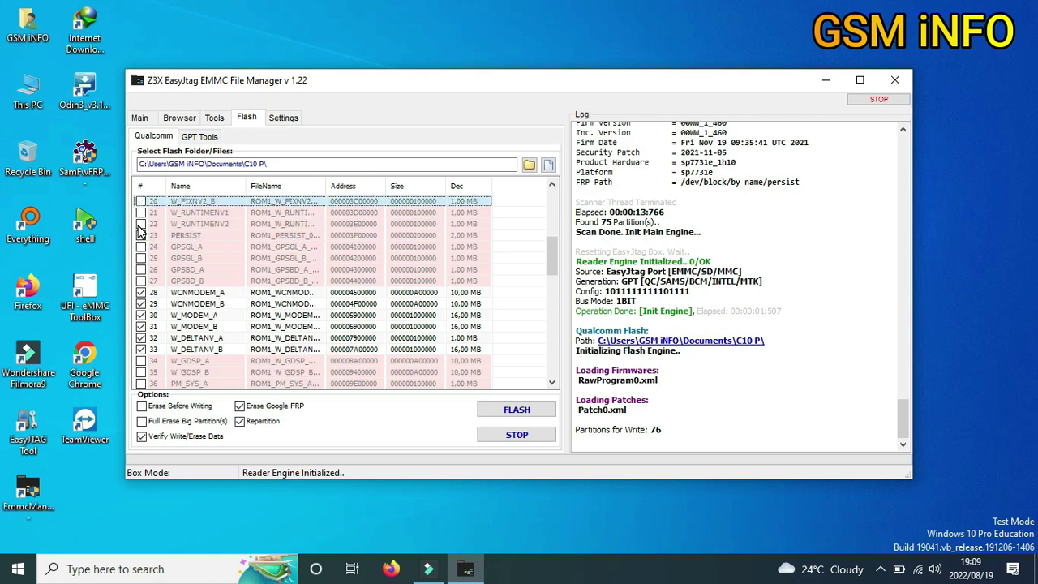
key("Up")
key("space")
key("space")
key("Up")
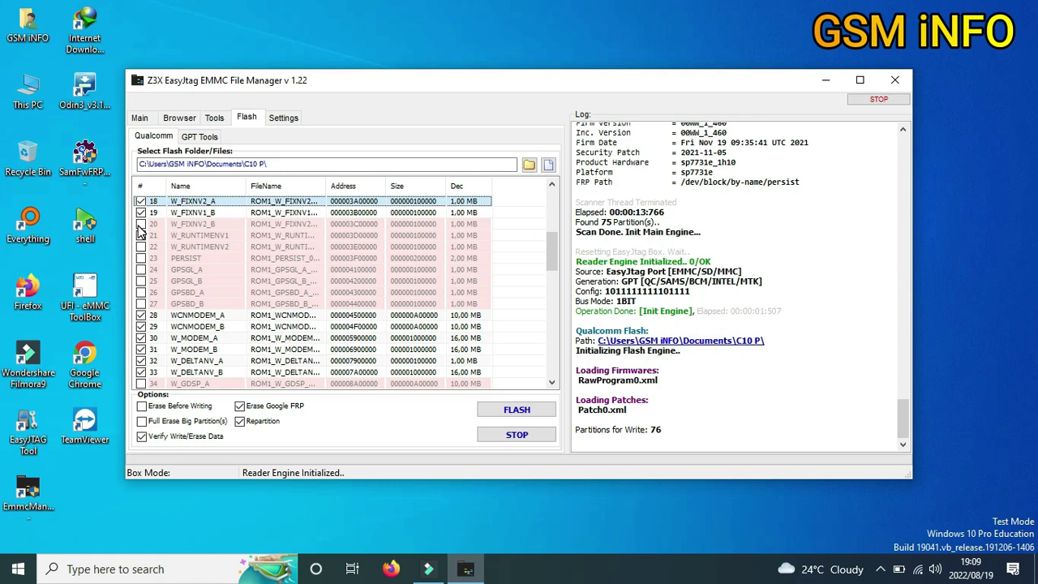
key("Up")
key("space")
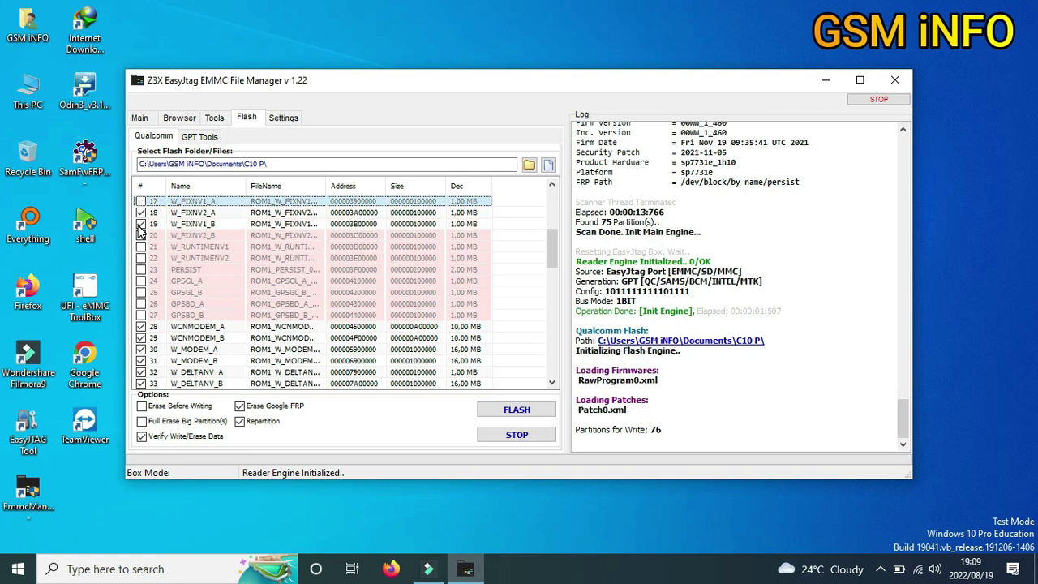
key("Down")
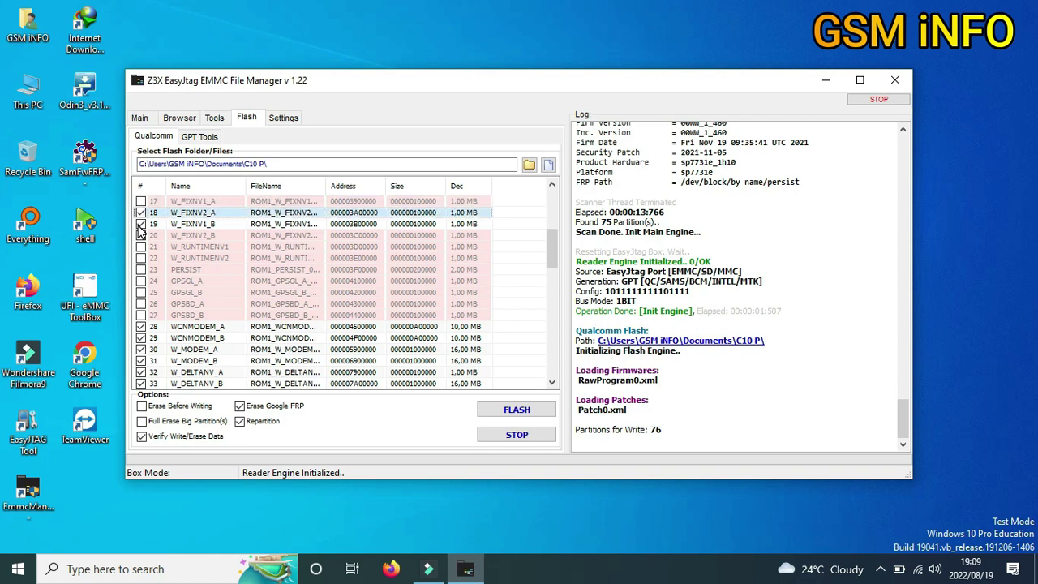
key("Up")
key("space")
Step: Exclude partitions 12 to 16 from the flash list: UBOOT_A, UBOOT_B, UBOOT_LOG, LOGO and FBOOTLOGO
key("Up")
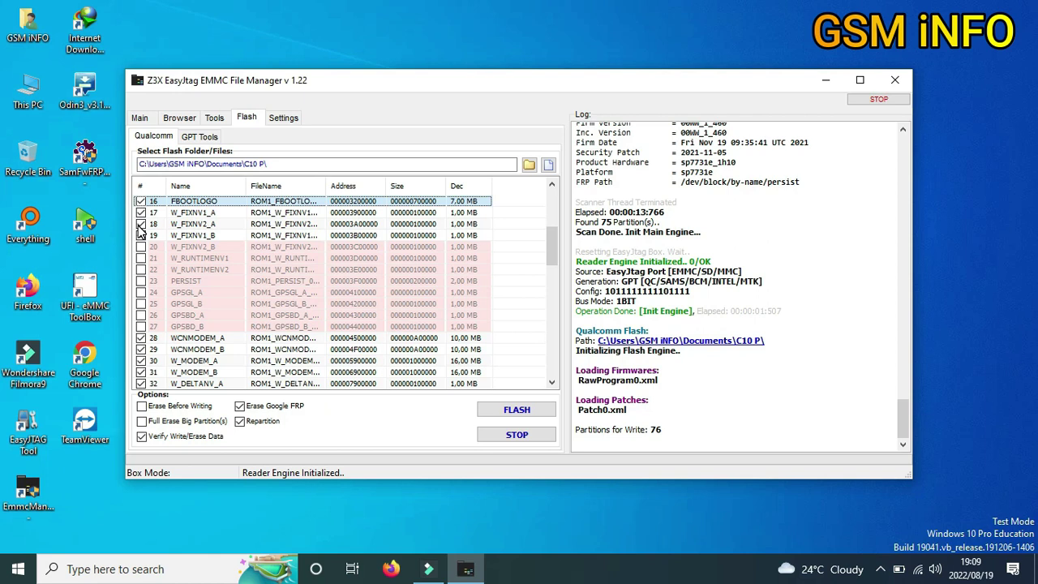
key("space")
key("Up")
key("space")
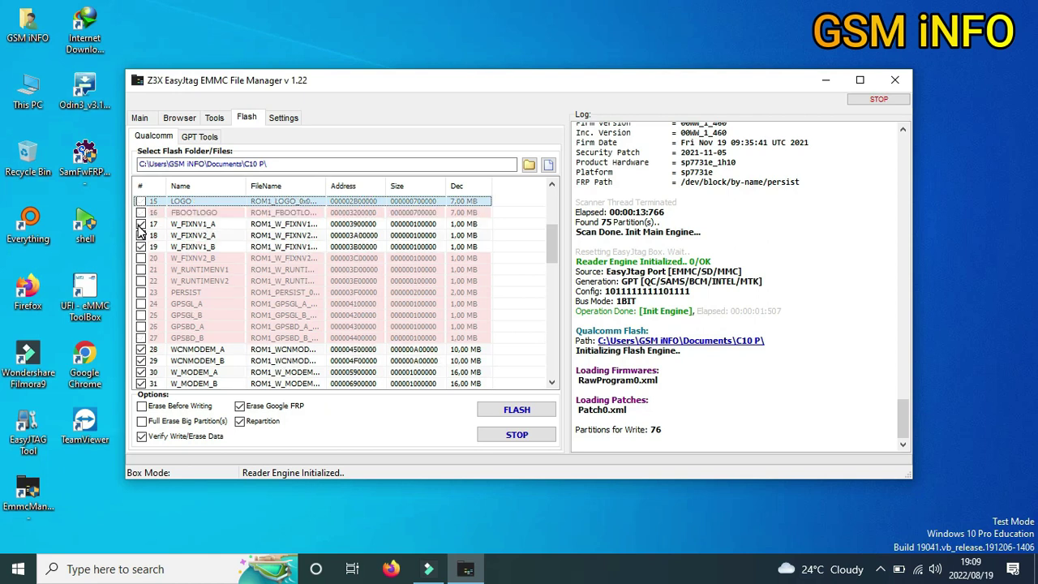
key("Up")
key("space")
key("Up")
key("space")
key("Up")
key("space")
Step: Exclude partitions 8 to 11, TRUSTOS_A, TRUSTOS_B, SML_A and SML_B, from the flash list
key("Up")
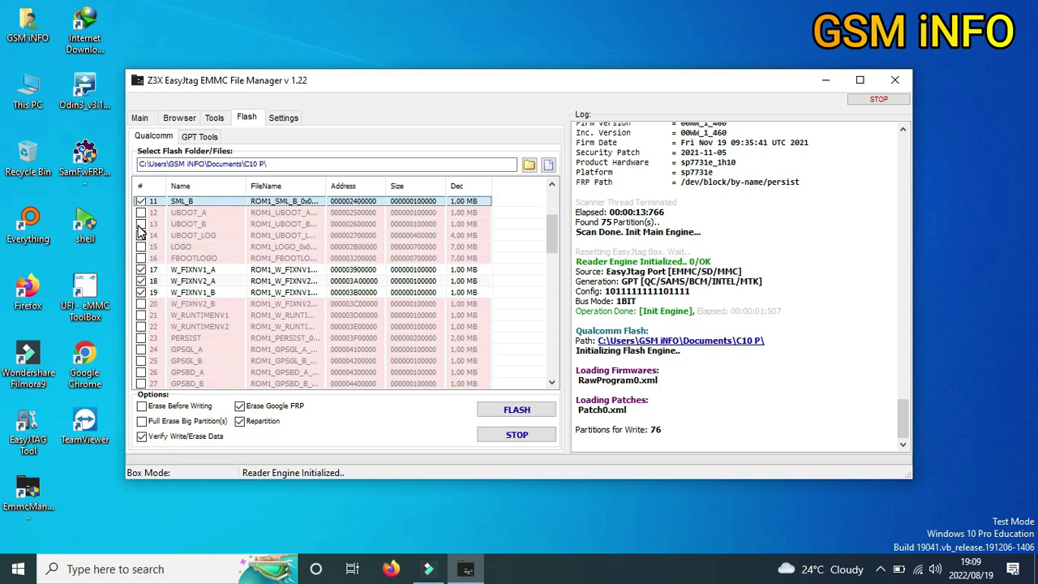
key("Up")
key("space")
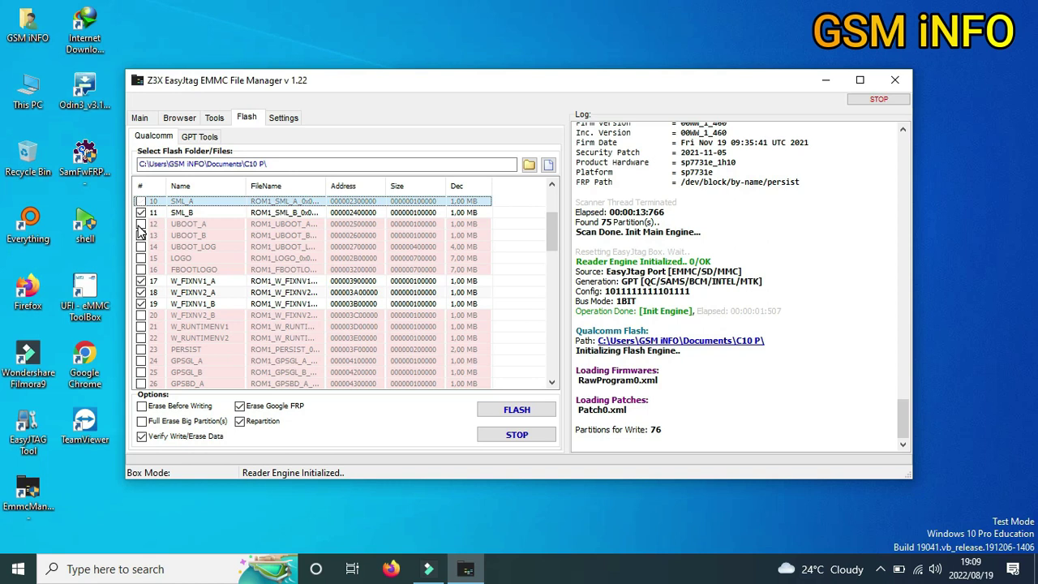
key("Down")
key("space")
key("Up")
key("Up")
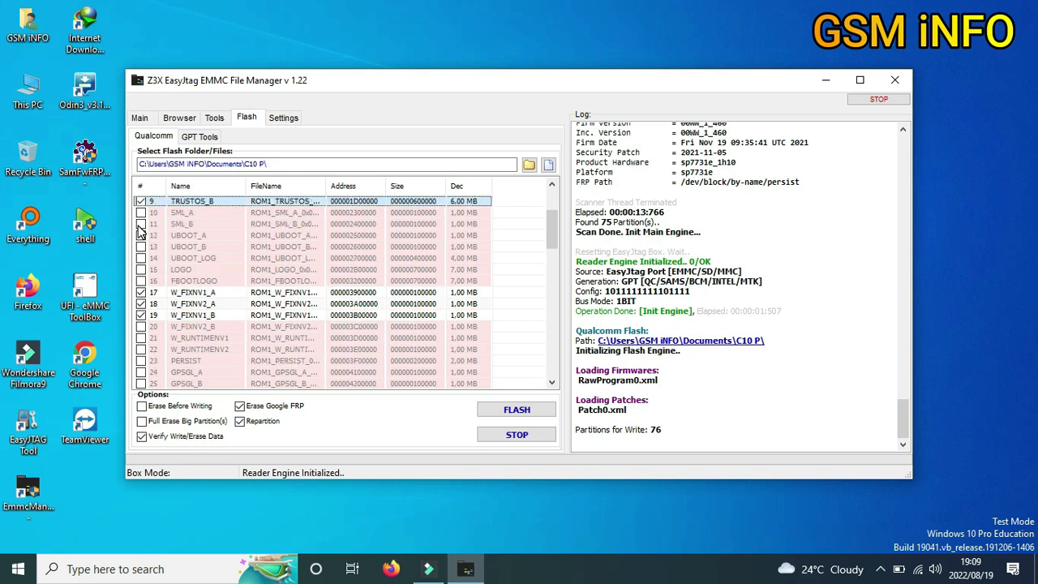
key("space")
key("Up")
key("space")
Step: Exclude partitions 4 to 7, PRODNV, ELABEL, MISCDATA and MISC, from the flash list
key("Up")
key("space")
key("Up")
key("space")
key("Up")
key("space")
key("Up")
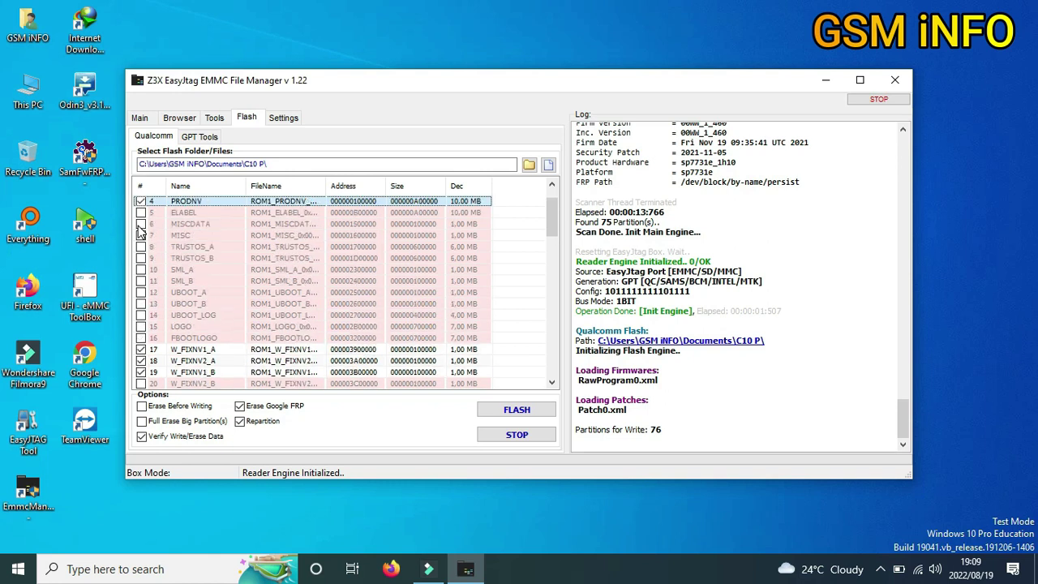
key("space")
Step: Exclude the first three entries, ROM_2, ROM_3 and PrimaryGPT, from the flash list
key("Up")
key("Down")
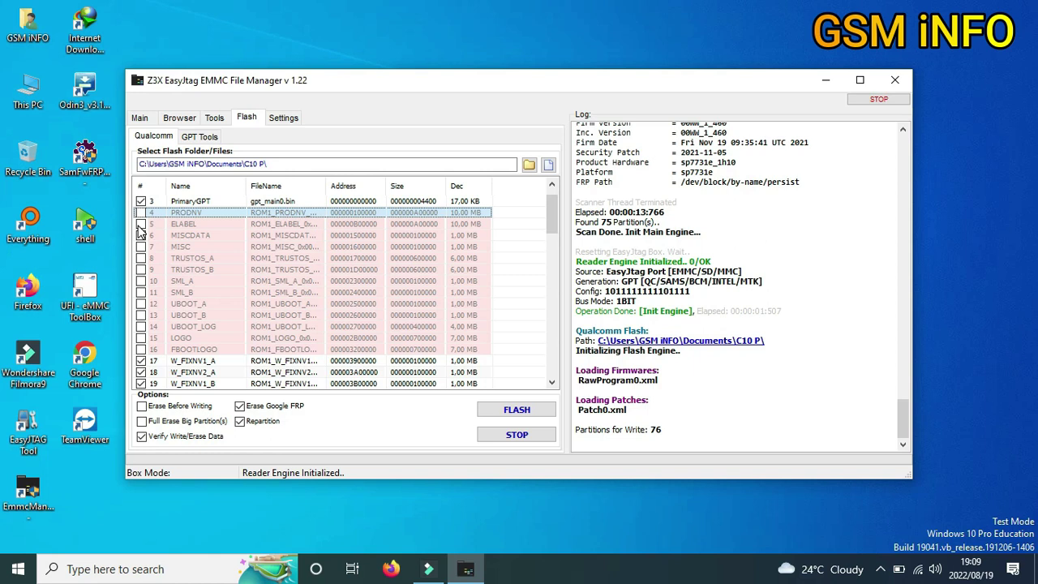
key("Up")
key("space")
key("Up")
key("space")
key("Up")
key("space")
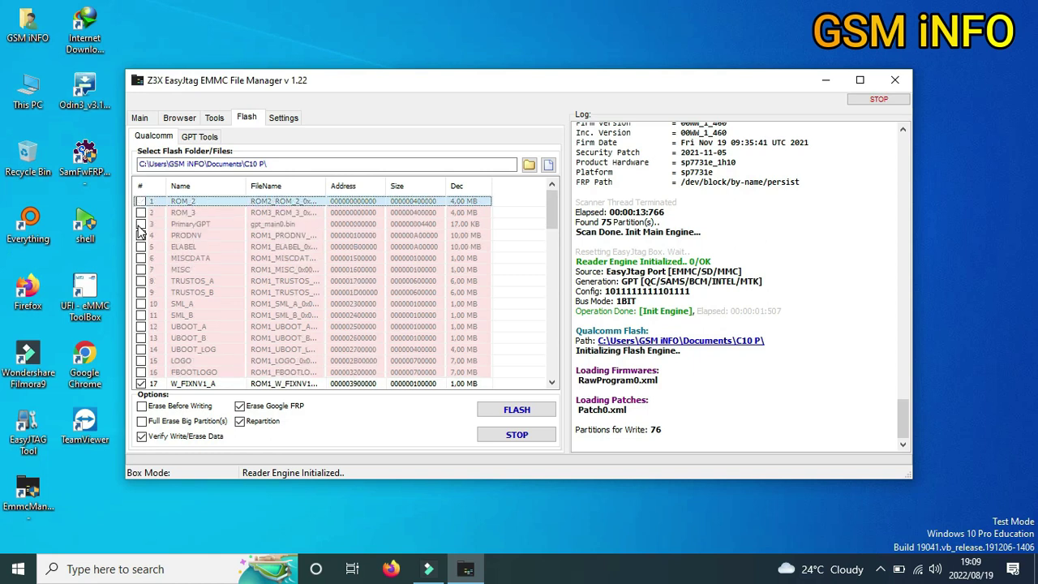
Step: Include partitions 20 to 22, from W_FIXNV2_B to W_RUNTIMENV2, in the flash list again
key("Down")
key("Down")
key("Down")
key("Down")
key("Down")
key("Down")
key("Down")
key("Down")
key("Down")
key("Down")
key("Down")
key("Down")
key("Down")
key("Down")
key("Down")
key("Down")
key("Down")
key("Down")
key("Down")
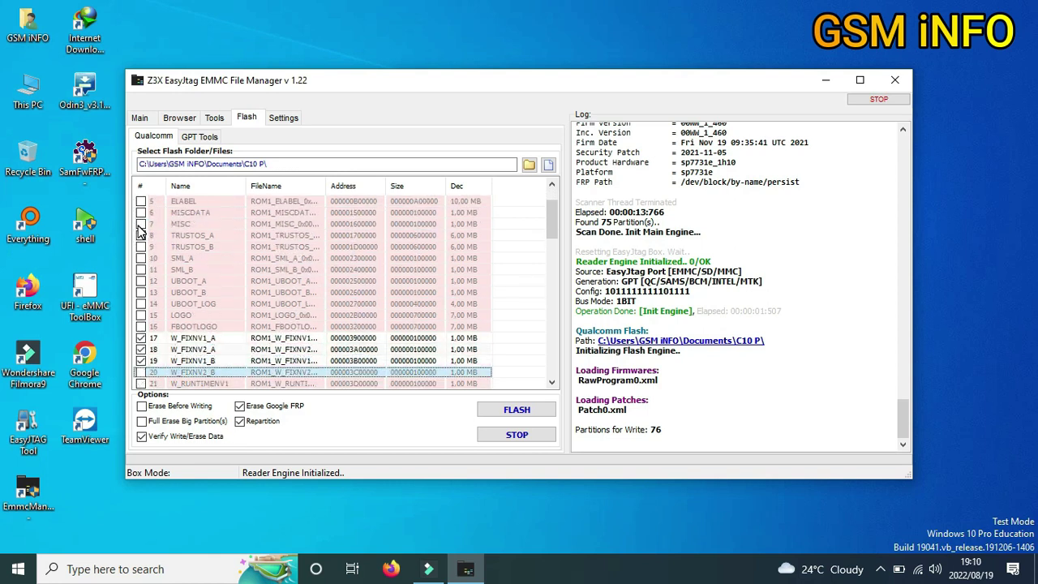
key("space")
key("Down")
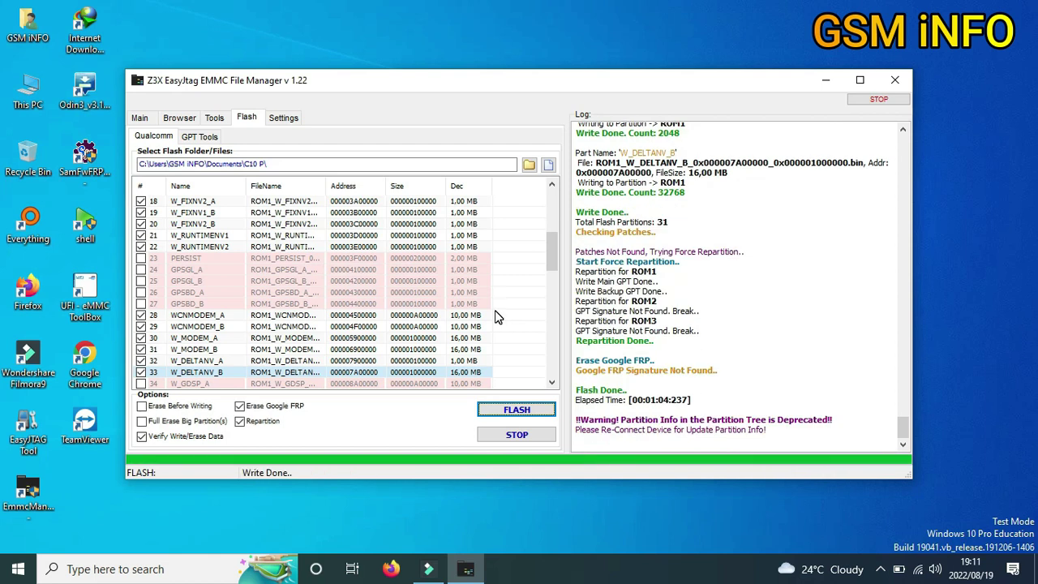
Step: Reconnect to the EasyJtag box with the GPT generation, 2.8 V, 42 MHz and 1 BIT settings
left_click(141, 119)
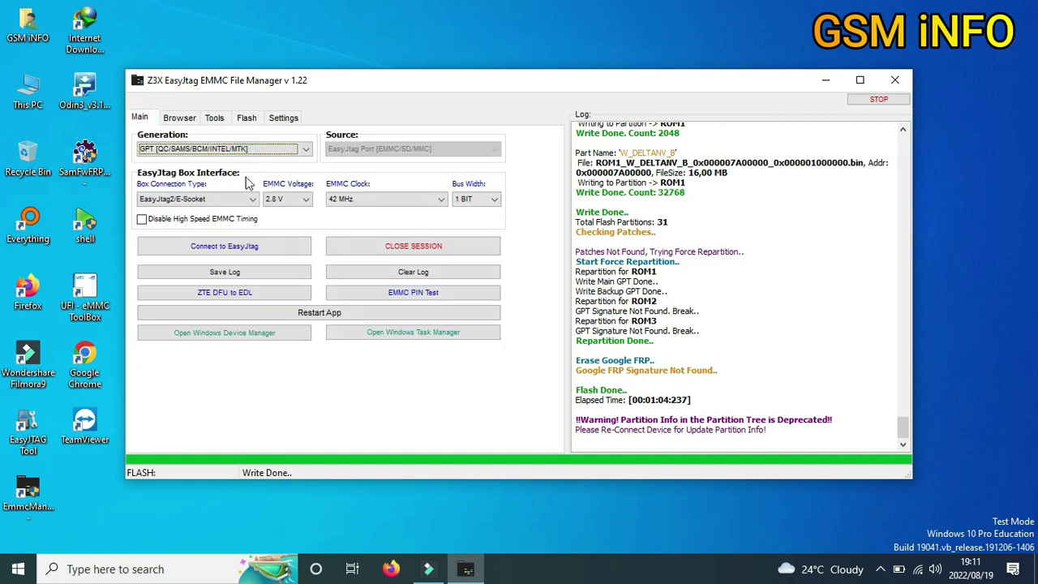
left_click(249, 246)
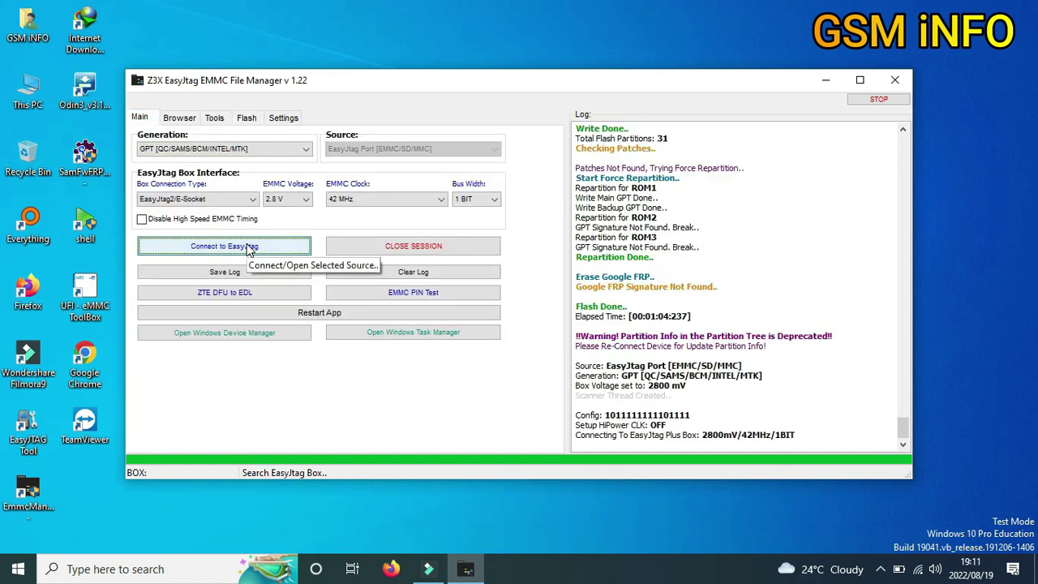